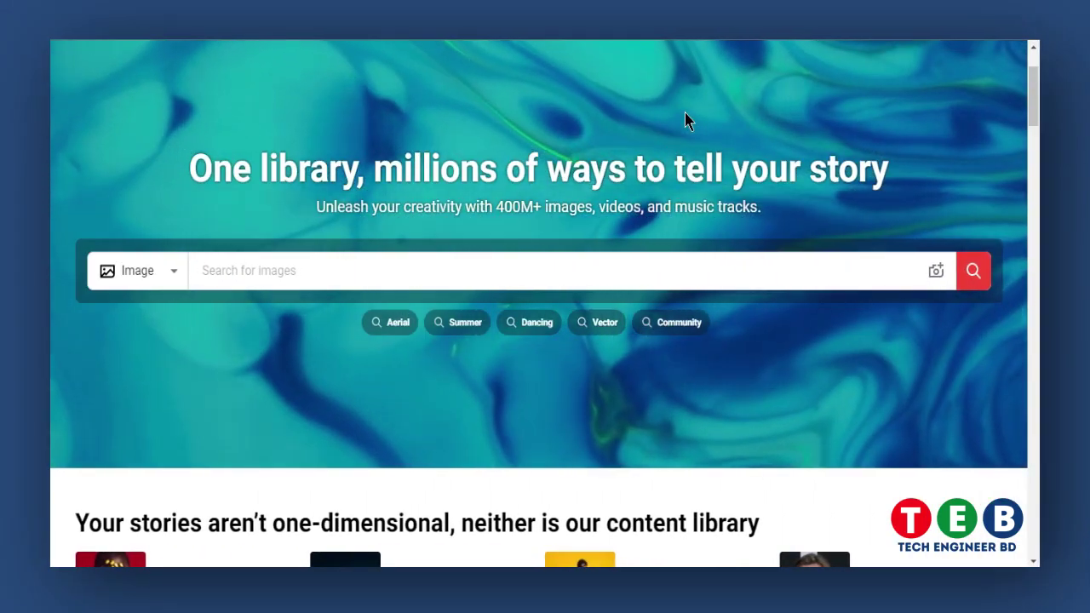
pyautogui.scroll(-3, 707, 357)
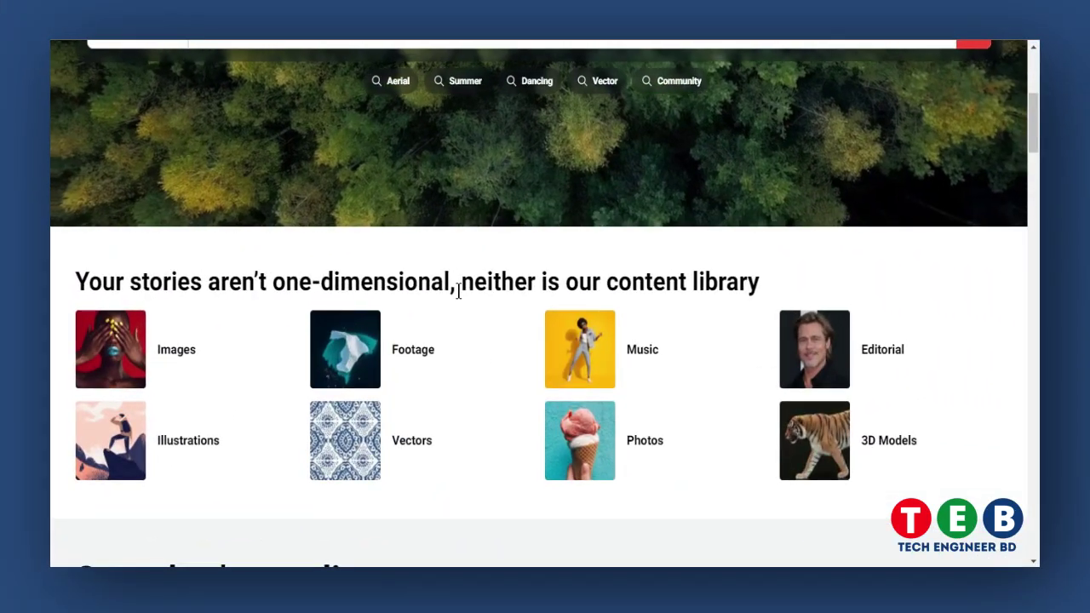
pyautogui.scroll(1, 458, 291)
pyautogui.scroll(4, 458, 292)
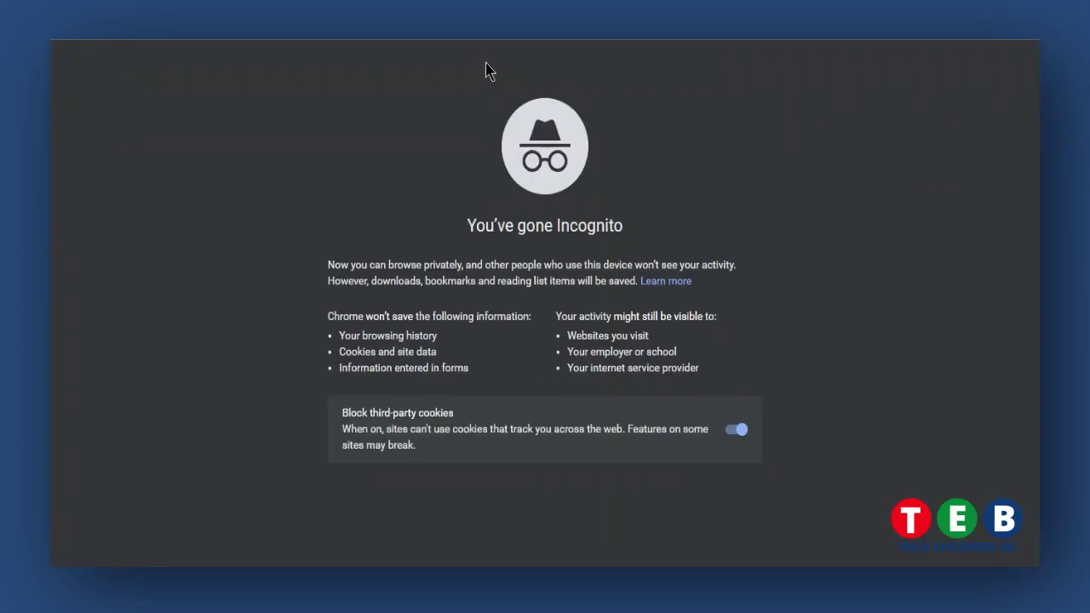
# - Open Amazon in an Incognito window and search for "coloring book"
pyautogui.write('am')
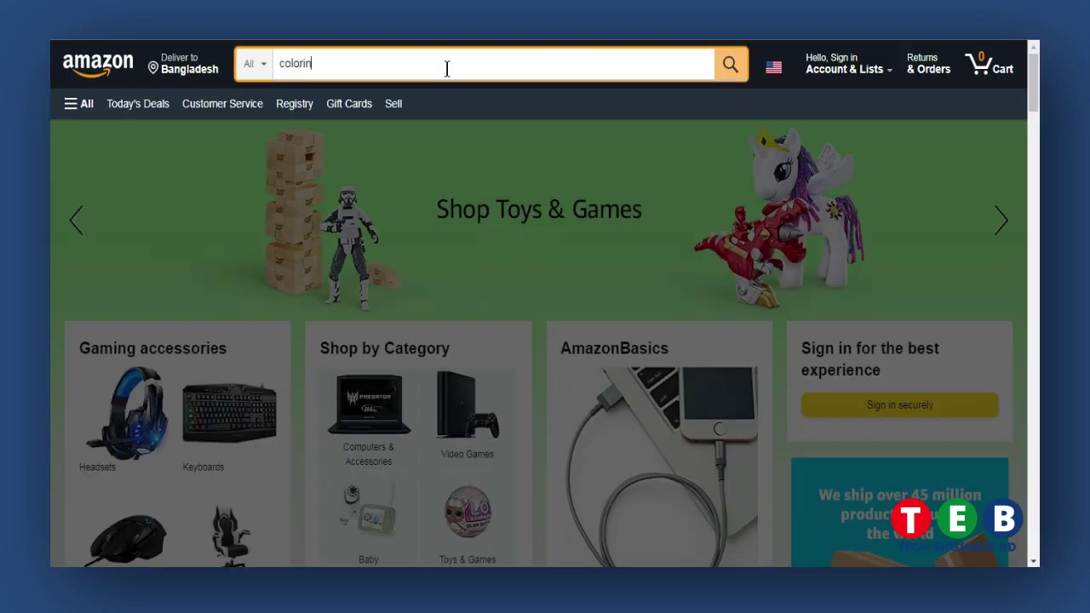
pyautogui.write('k')
pyautogui.press('Return')
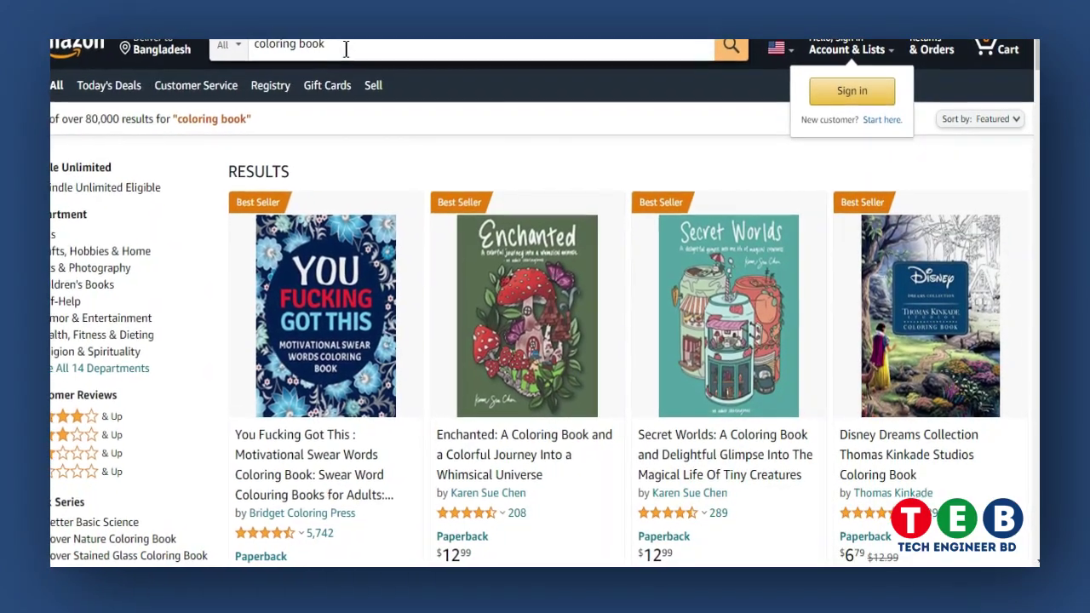
# - Look through the Amazon coloring book results, examining their covers, titles, ratings and prices
pyautogui.scroll(-2, 401, 222)
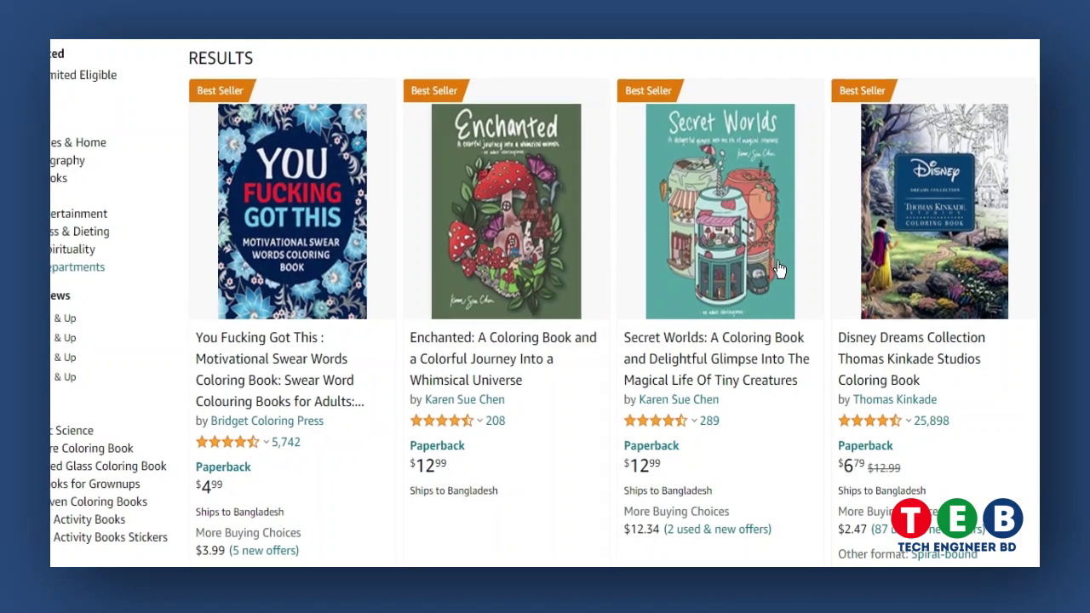
pyautogui.scroll(-3, 924, 236)
pyautogui.scroll(3, 924, 236)
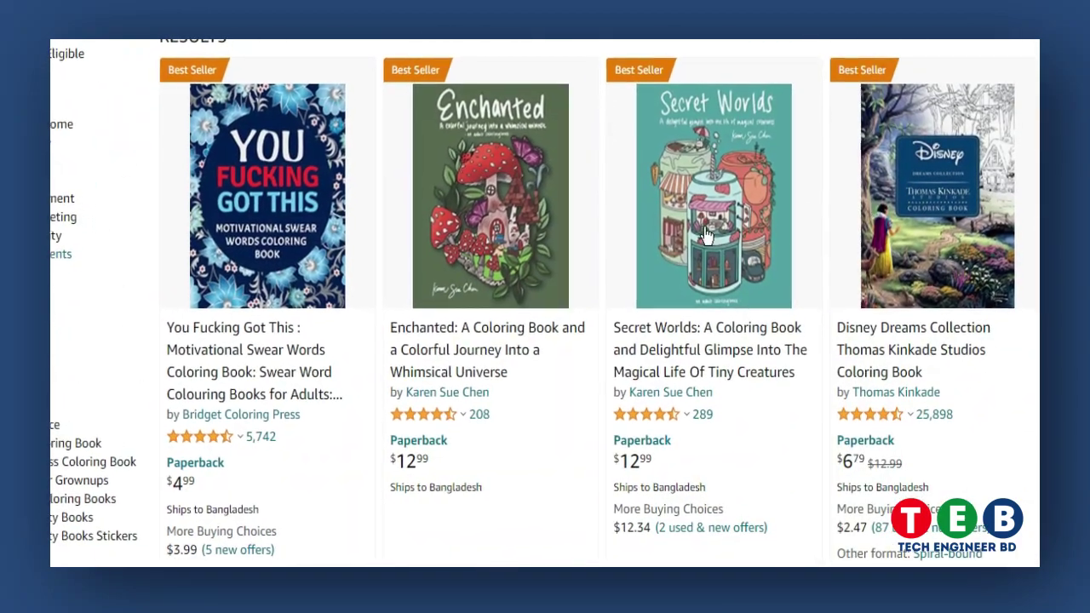
pyautogui.scroll(-8, 682, 210)
pyautogui.scroll(-8, 682, 210)
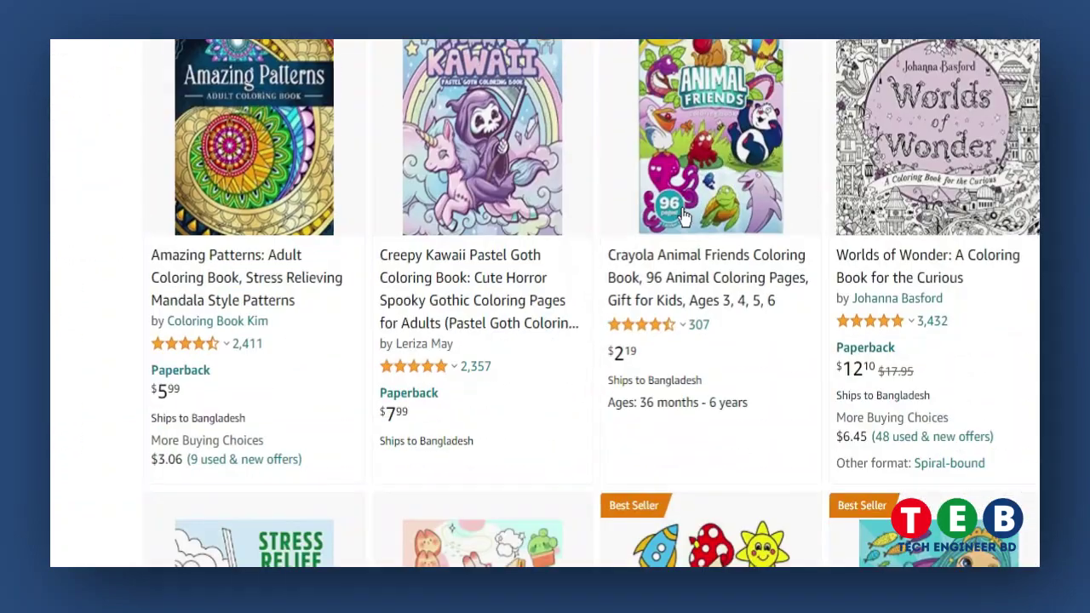
pyautogui.scroll(-5, 679, 211)
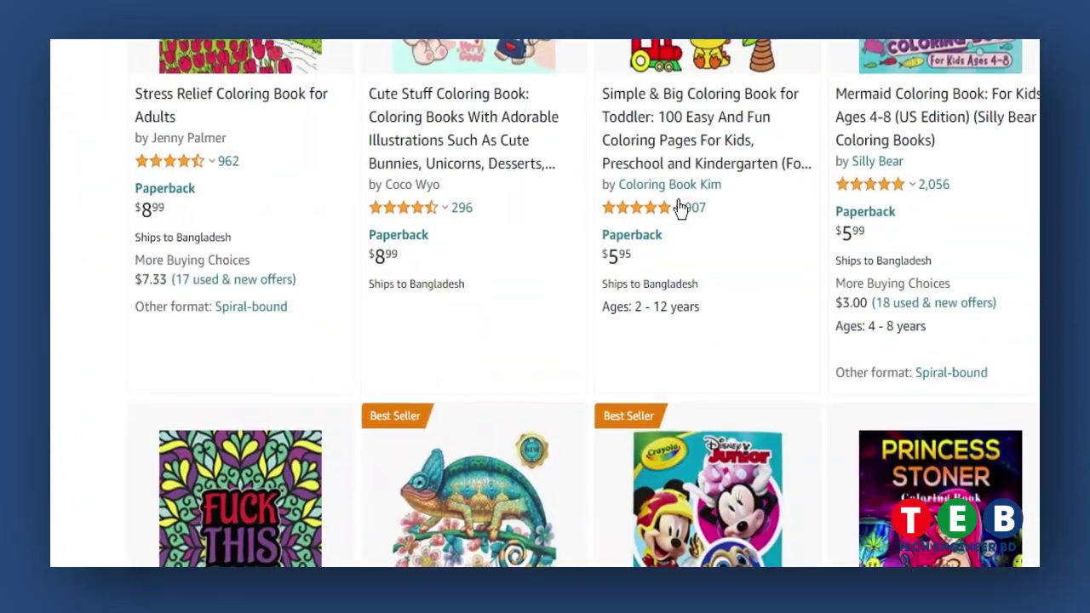
pyautogui.scroll(10, 673, 190)
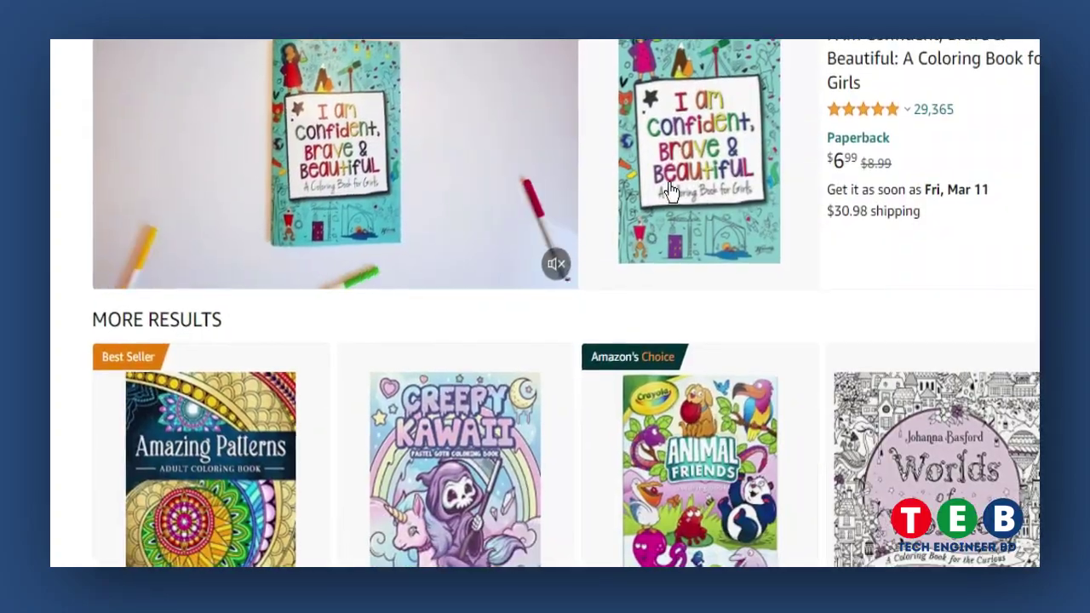
pyautogui.scroll(-10, 671, 194)
pyautogui.scroll(3, 668, 188)
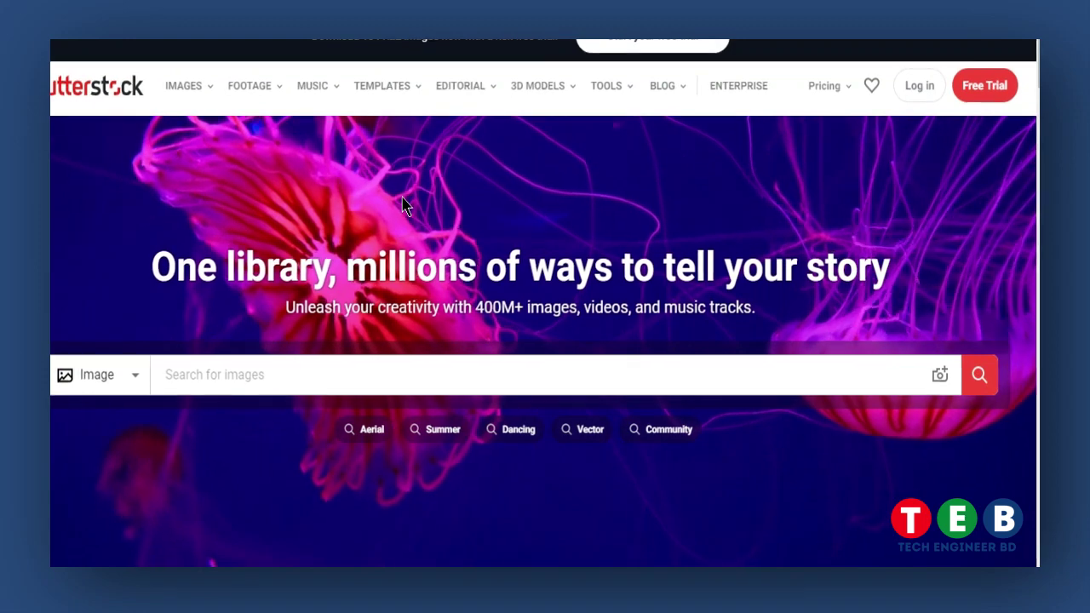
# - Switch to the Shutterstock home page and open the trending photo of two older men hugging against a green background
pyautogui.scroll(-1, 400, 200)
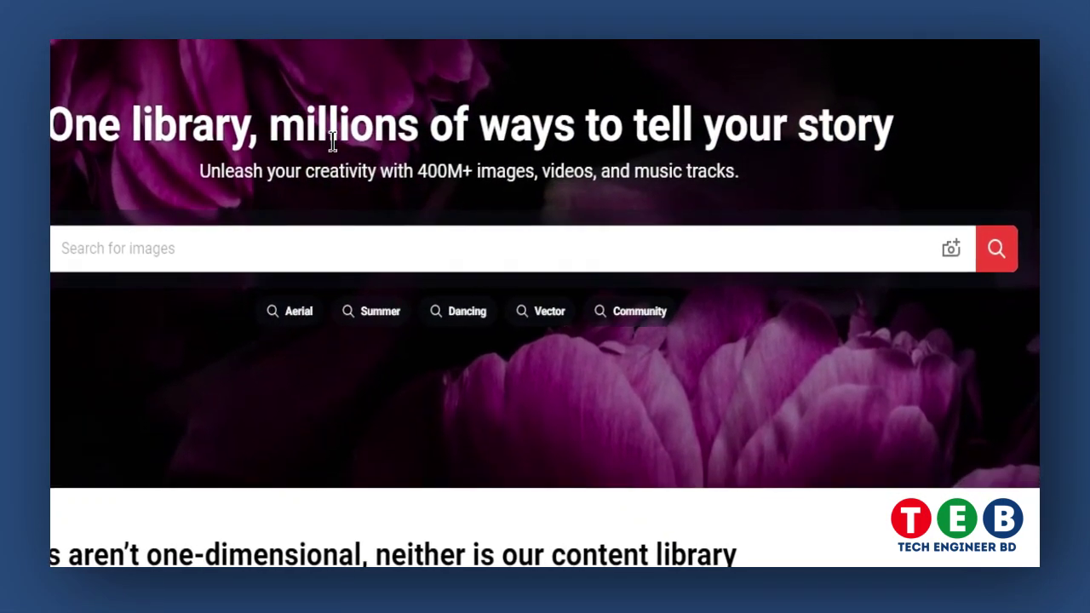
pyautogui.scroll(1, 377, 156)
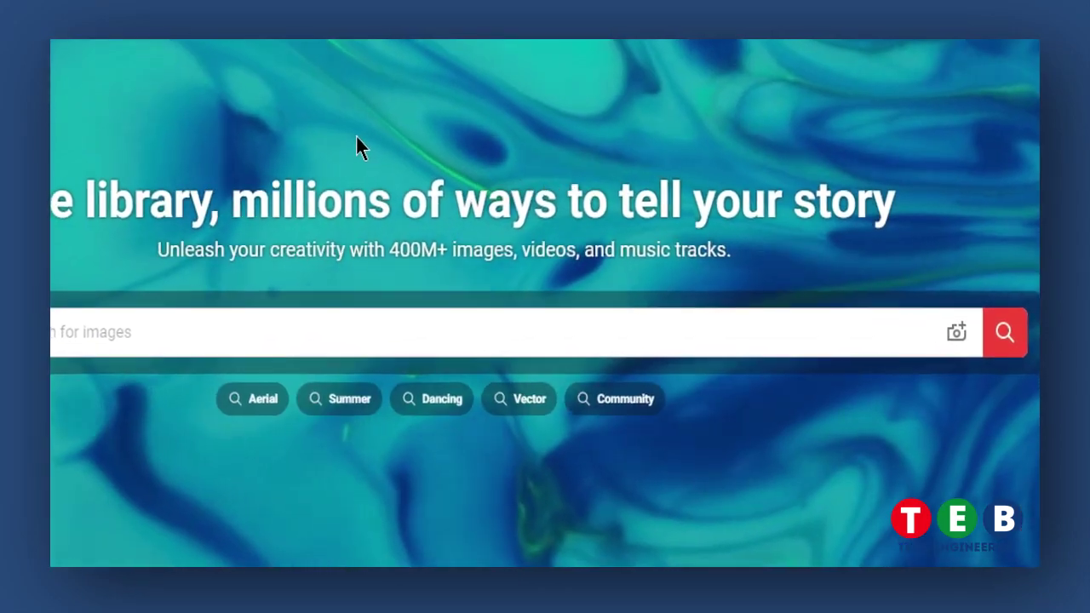
pyautogui.scroll(-10, 358, 141)
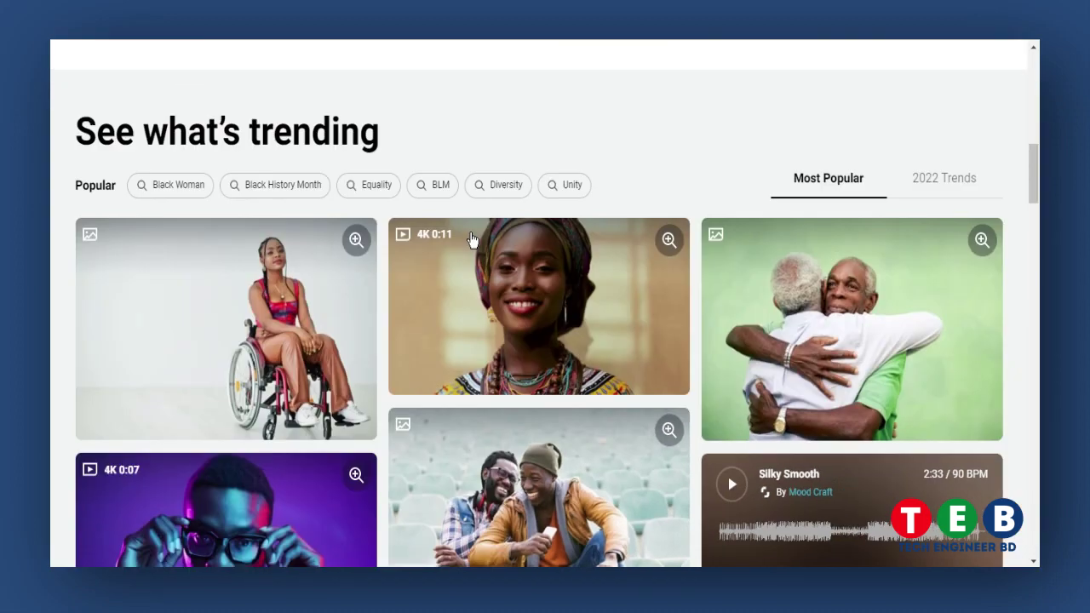
pyautogui.scroll(4, 470, 240)
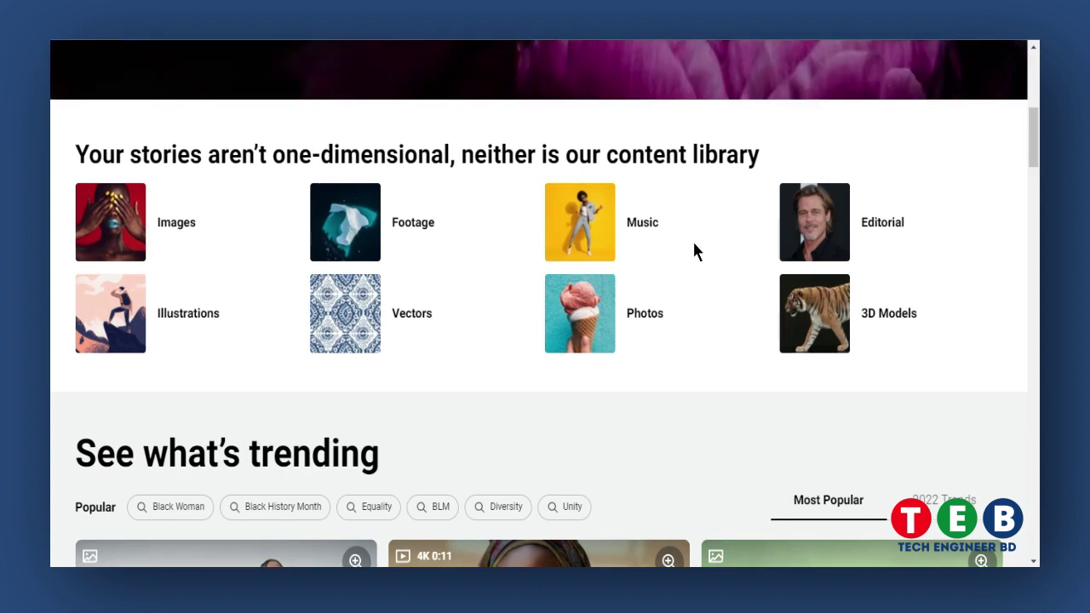
pyautogui.scroll(-2, 693, 244)
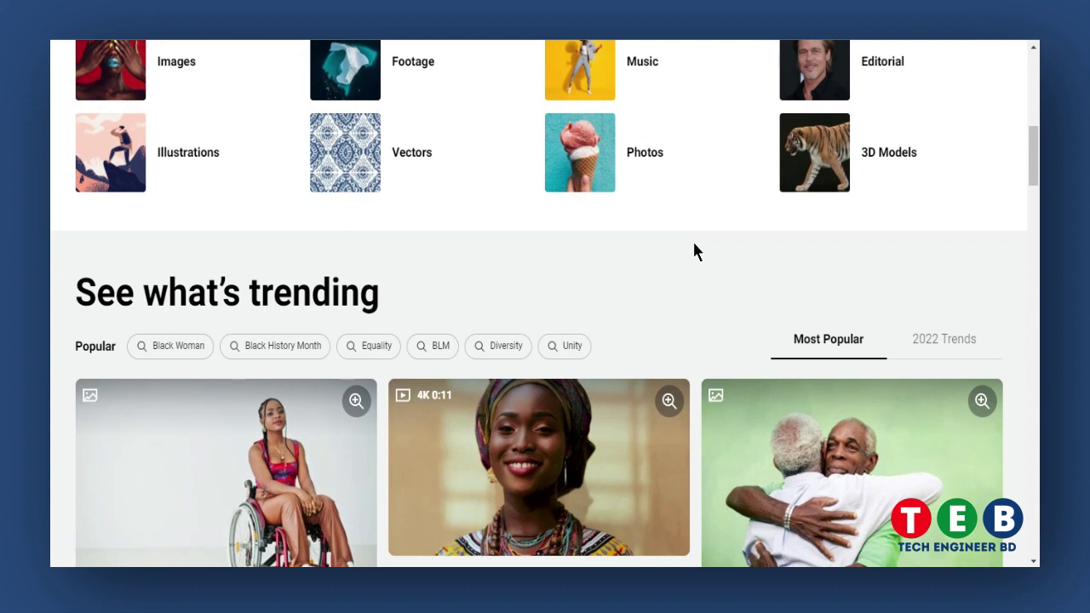
pyautogui.scroll(-3, 694, 245)
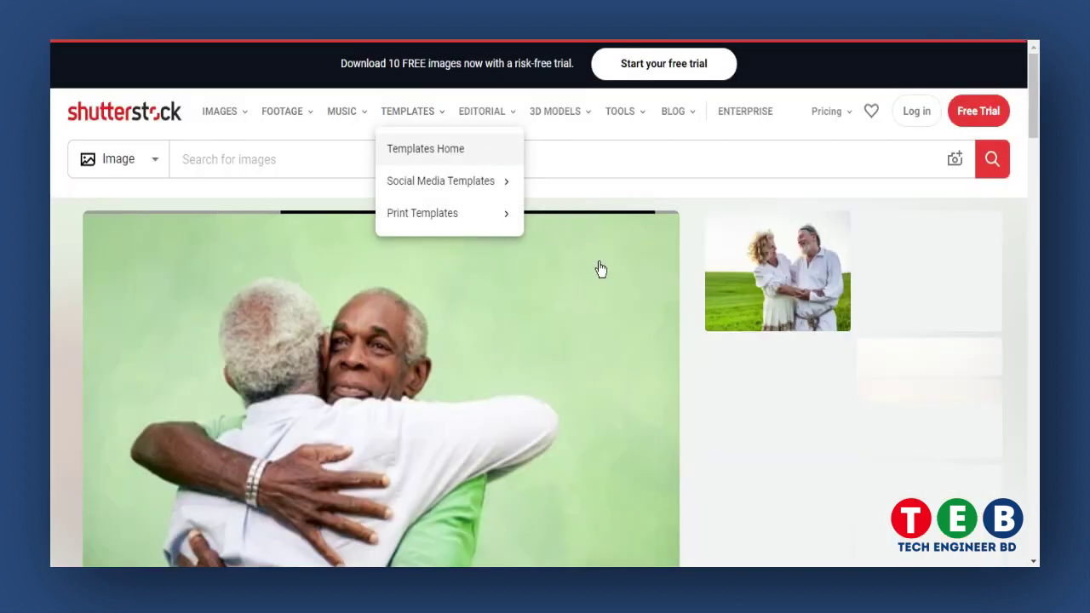
# - Examine the photo's page, including the watermarked preview, the save, try, edit and download options, and the popularity and usage scores
pyautogui.scroll(-2, 561, 254)
pyautogui.scroll(-1, 428, 283)
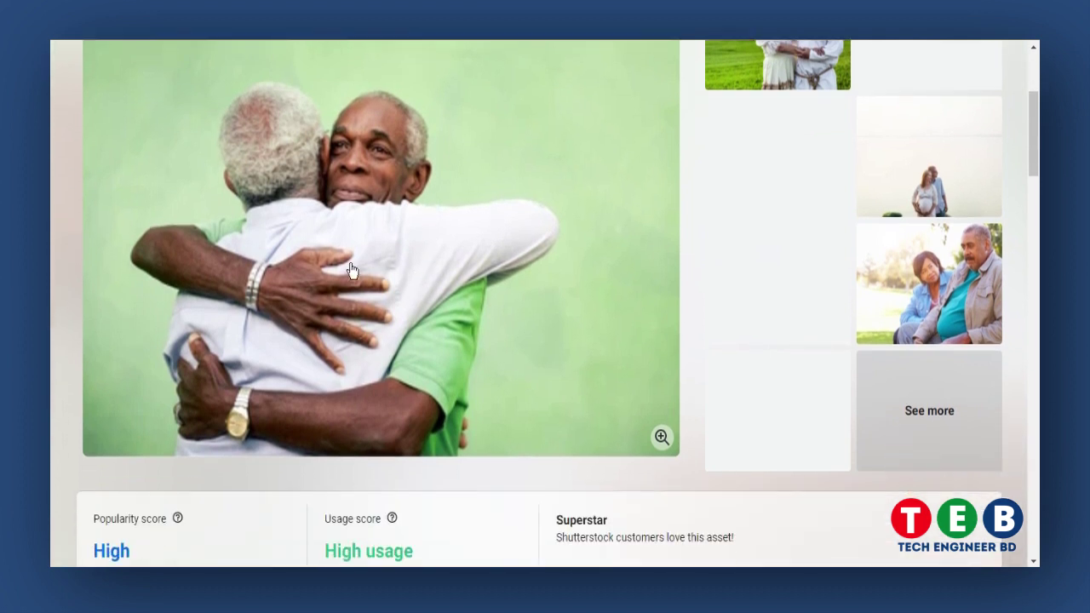
pyautogui.scroll(1, 460, 266)
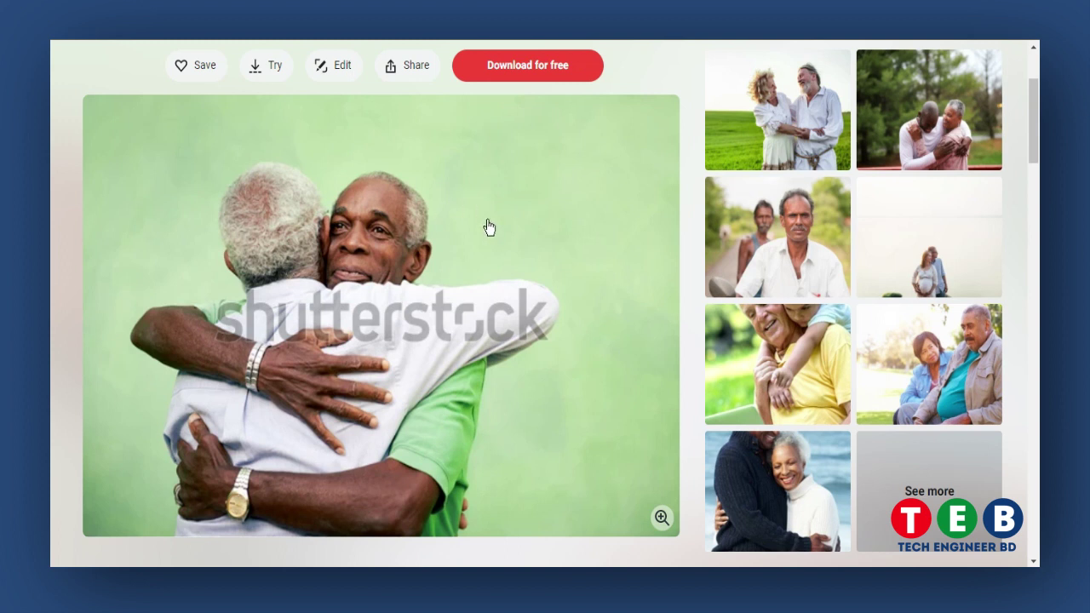
pyautogui.scroll(-2, 558, 251)
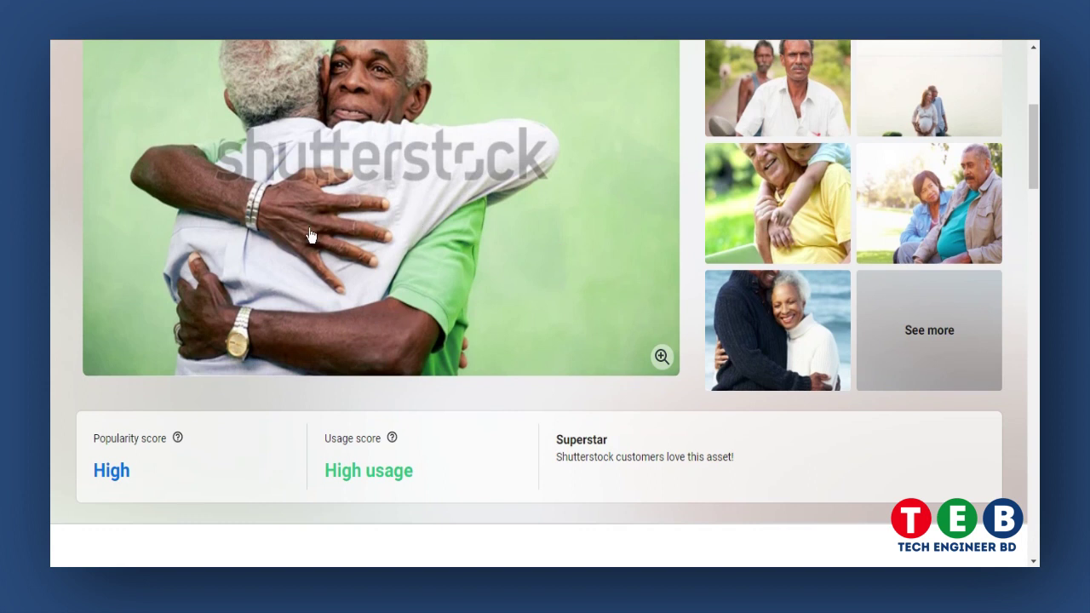
pyautogui.scroll(3, 311, 236)
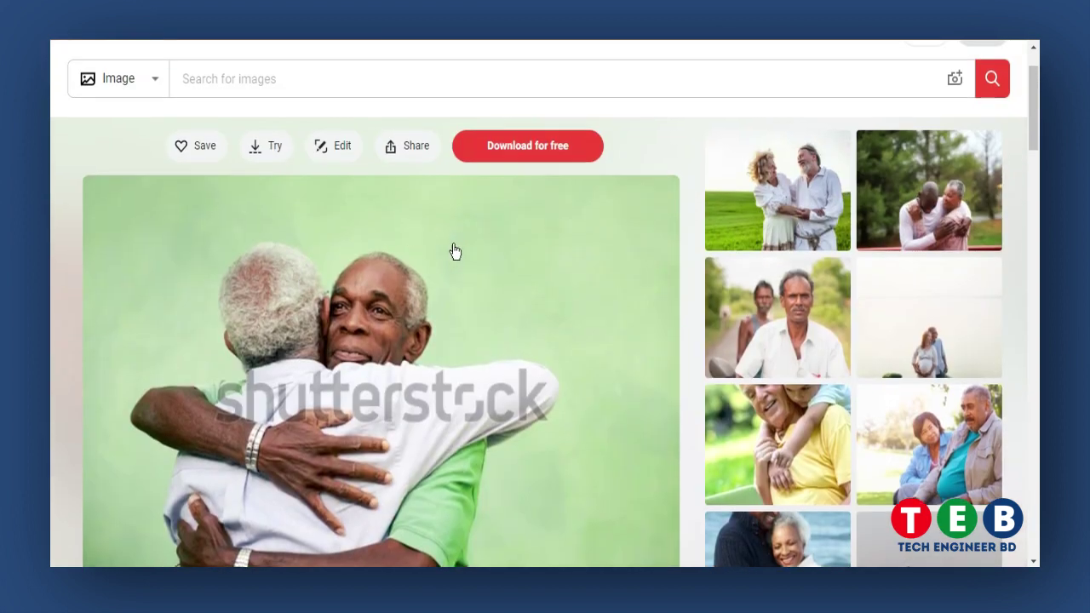
pyautogui.scroll(-1, 526, 281)
pyautogui.scroll(-1, 528, 284)
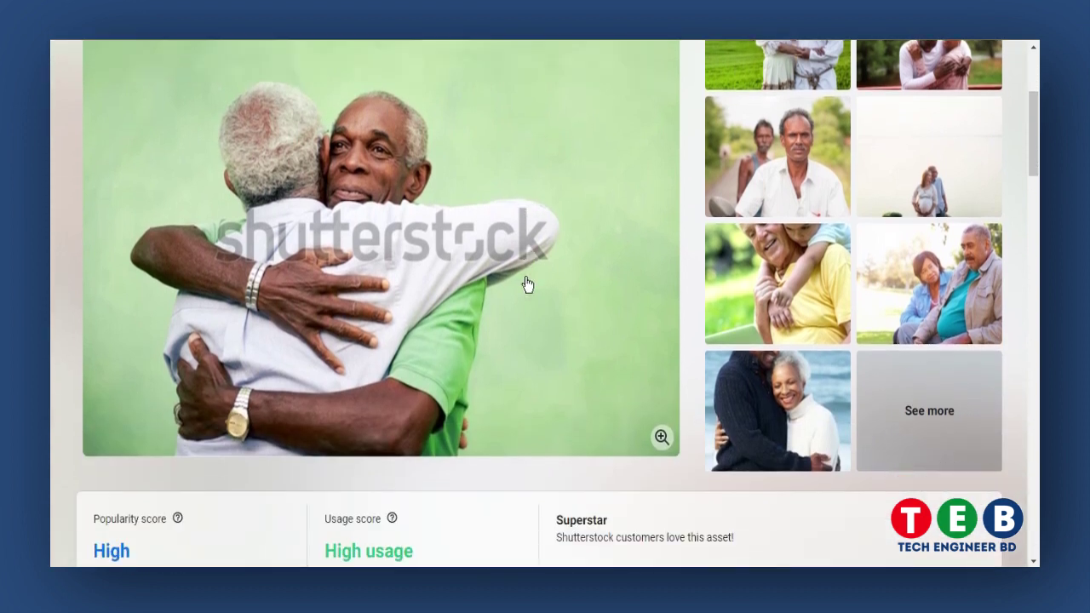
pyautogui.scroll(2, 526, 285)
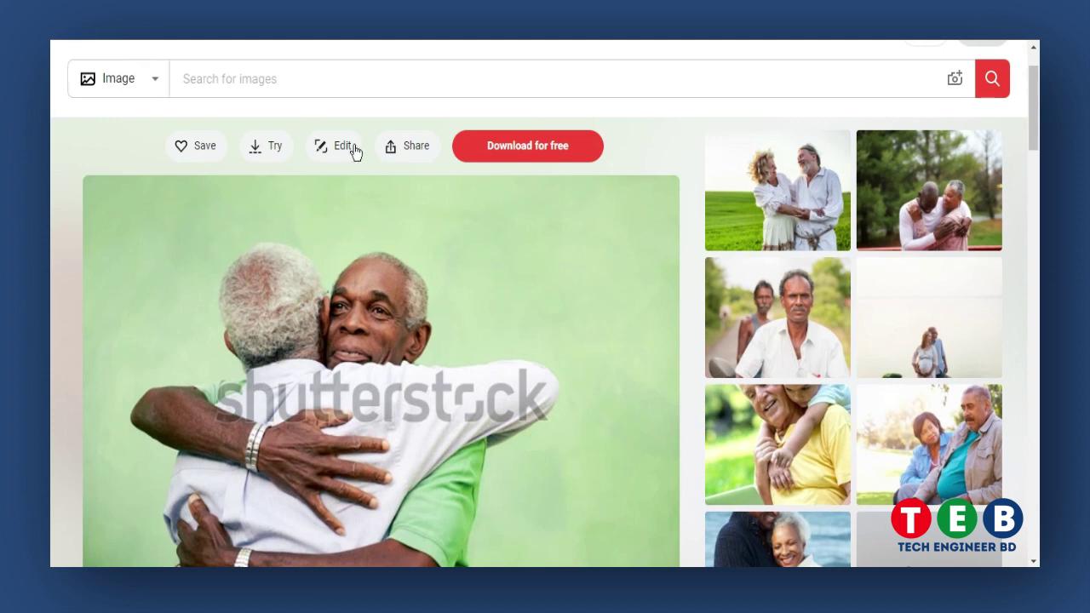
pyautogui.scroll(1, 249, 146)
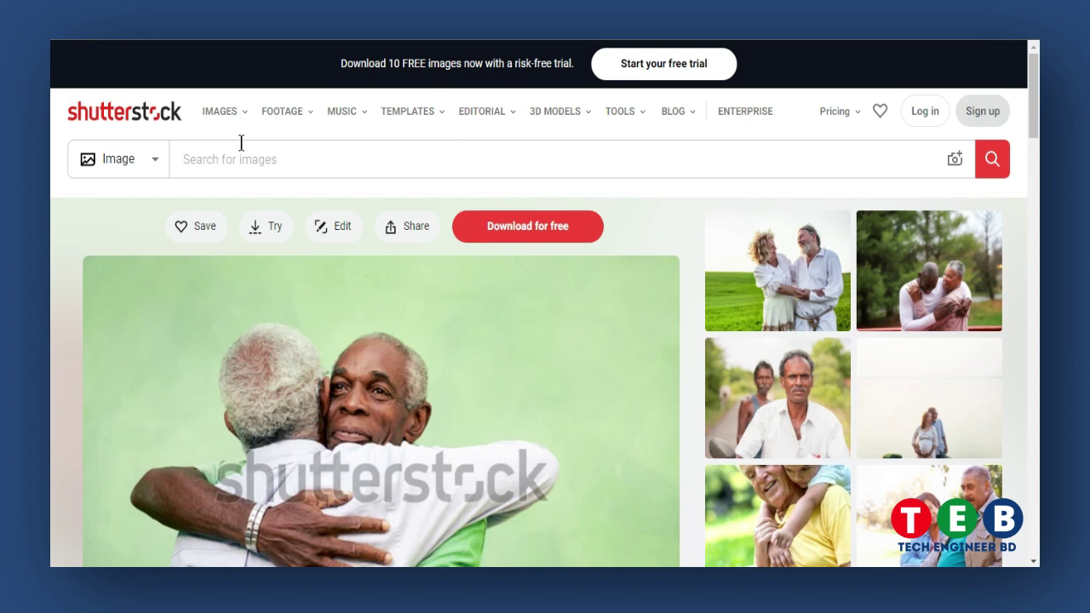
pyautogui.scroll(-1, 406, 196)
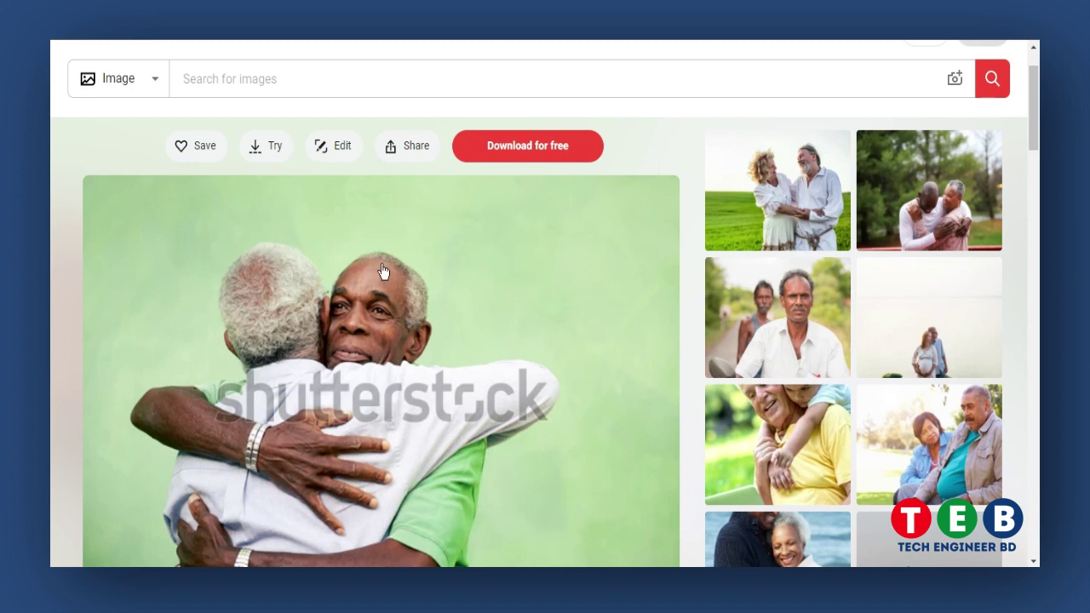
pyautogui.scroll(-1, 968, 280)
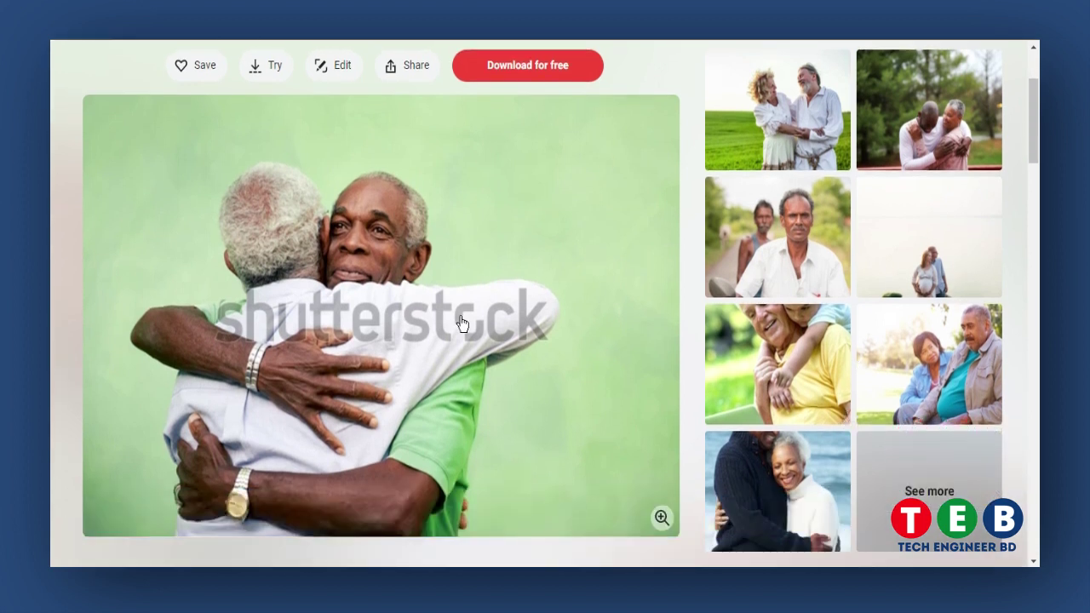
pyautogui.scroll(-1, 790, 264)
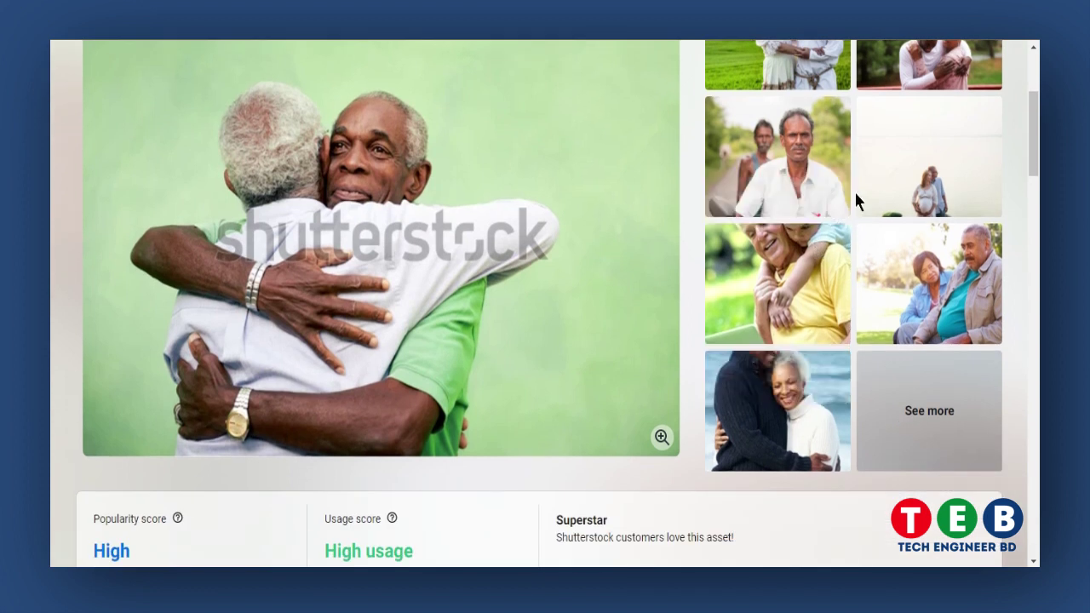
# - Preview enlarged versions of the related photos shown beside the main image
pyautogui.scroll(2, 566, 239)
pyautogui.moveTo(857, 255)
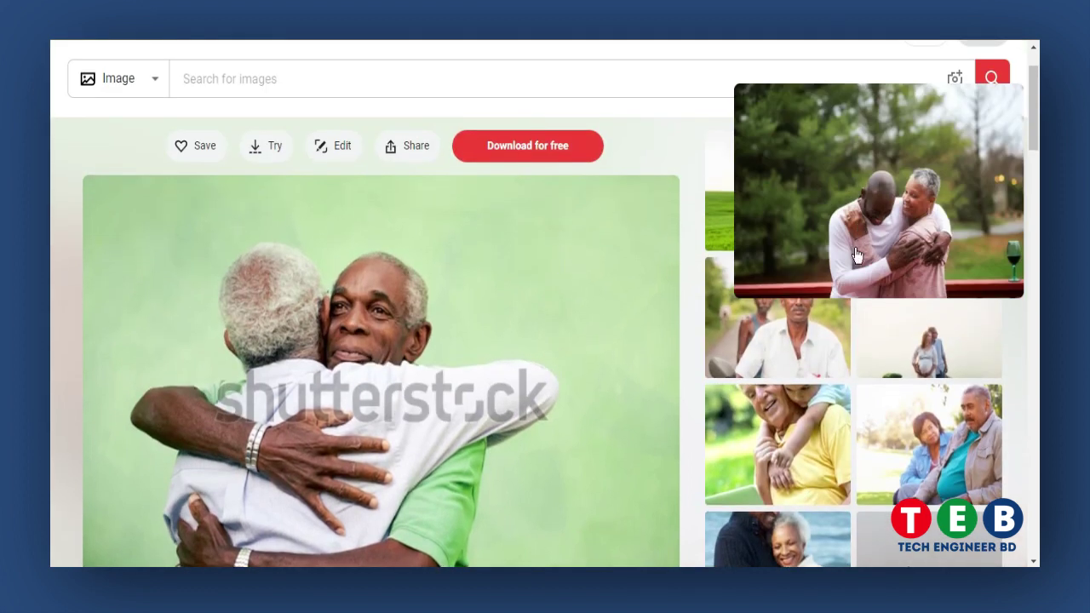
pyautogui.moveTo(825, 342)
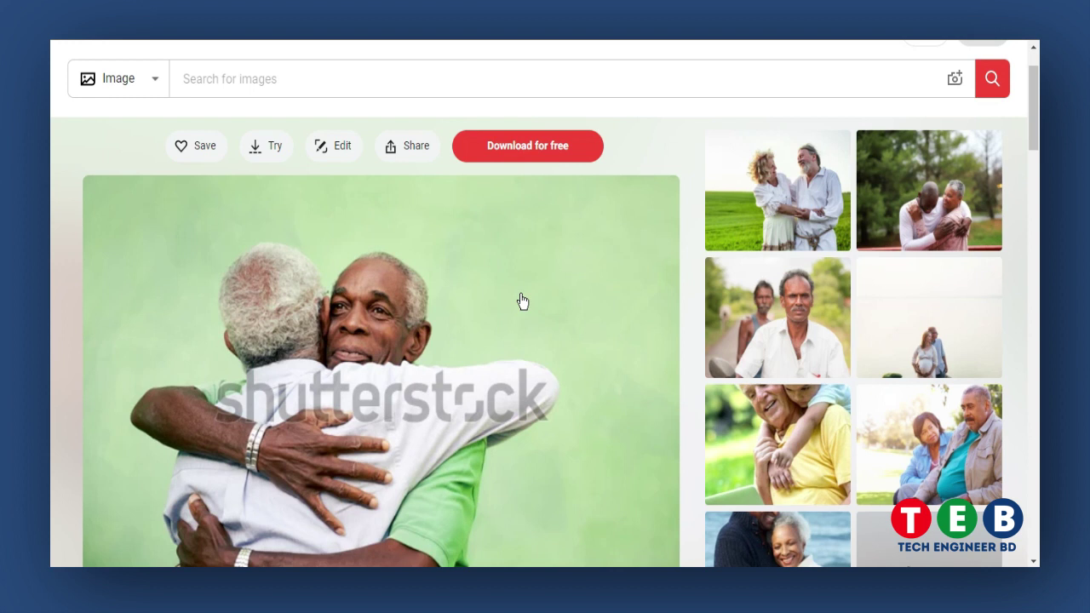
# - Examine the photo's scores, title, release information and contributor, highlighting "Active retired old men", and browse the Similar images and Same model sections
pyautogui.scroll(-2, 261, 281)
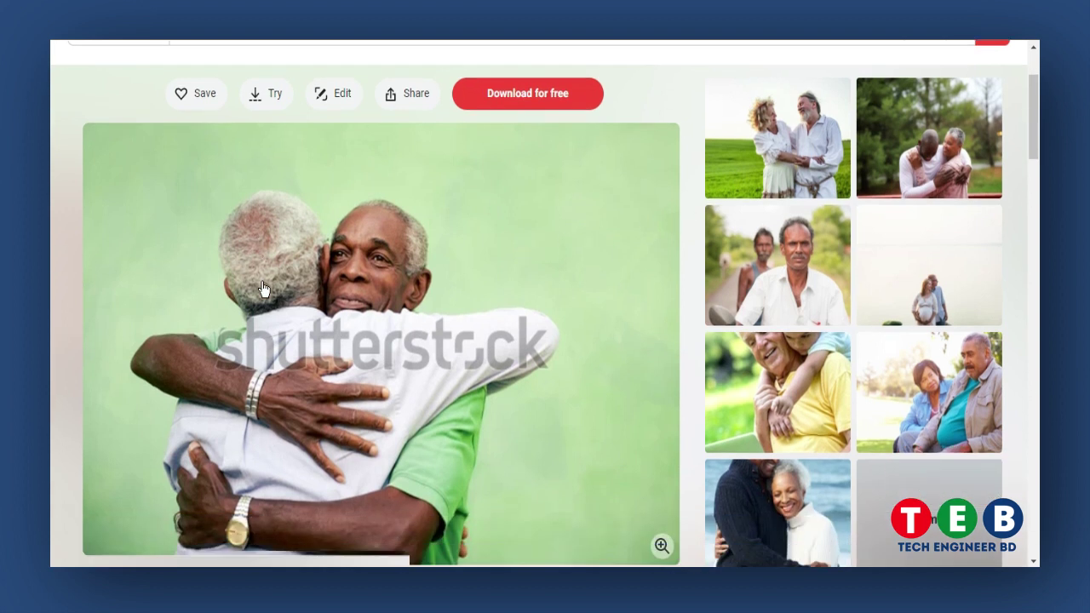
pyautogui.scroll(-5, 506, 258)
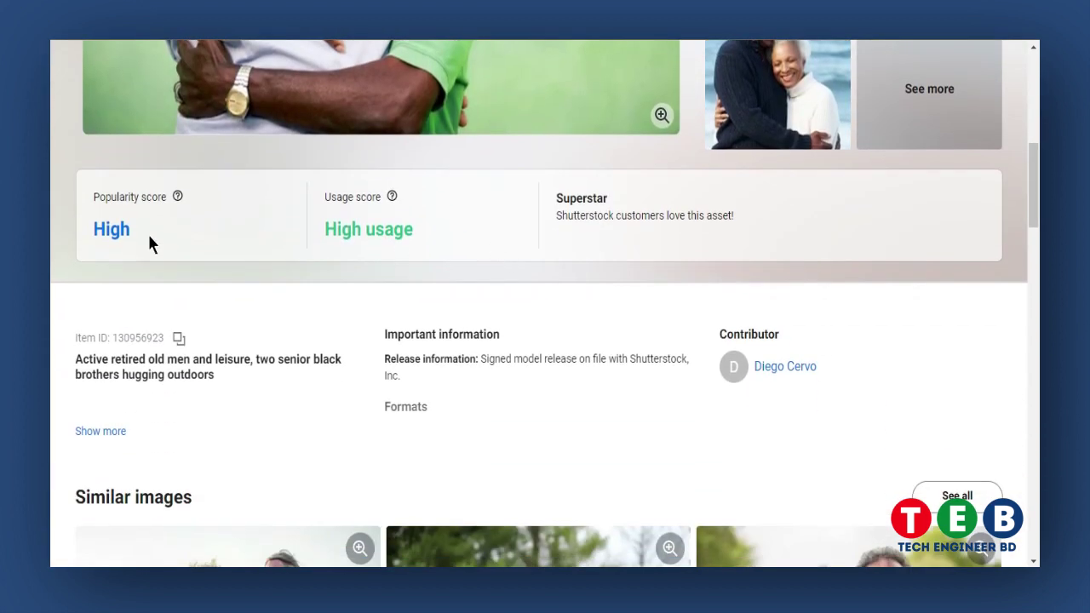
pyautogui.scroll(-1, 158, 238)
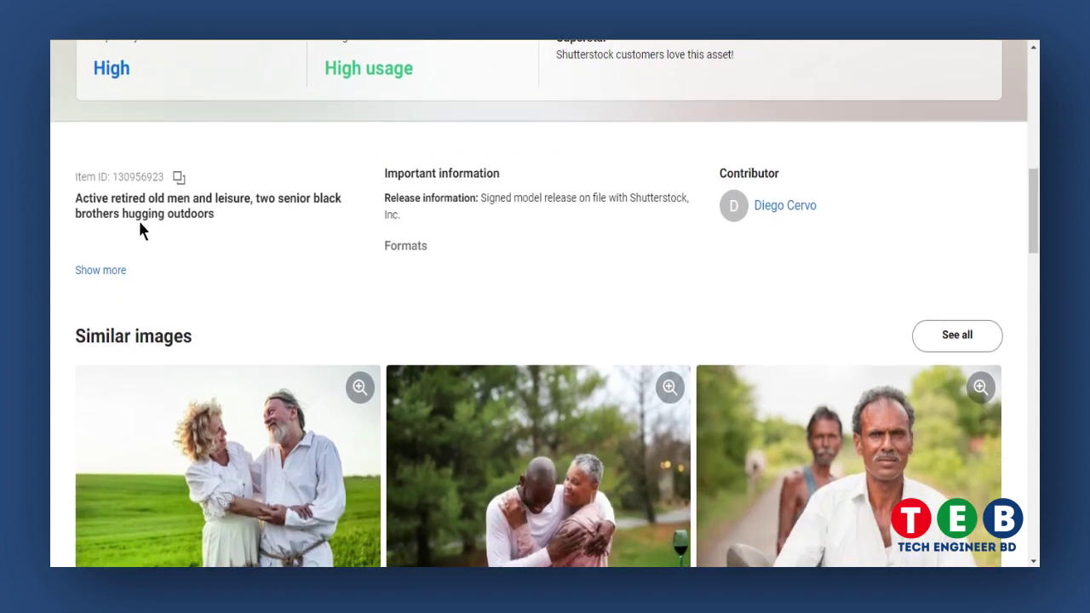
pyautogui.scroll(1, 247, 240)
pyautogui.moveTo(65, 275); pyautogui.dragTo(188, 278)
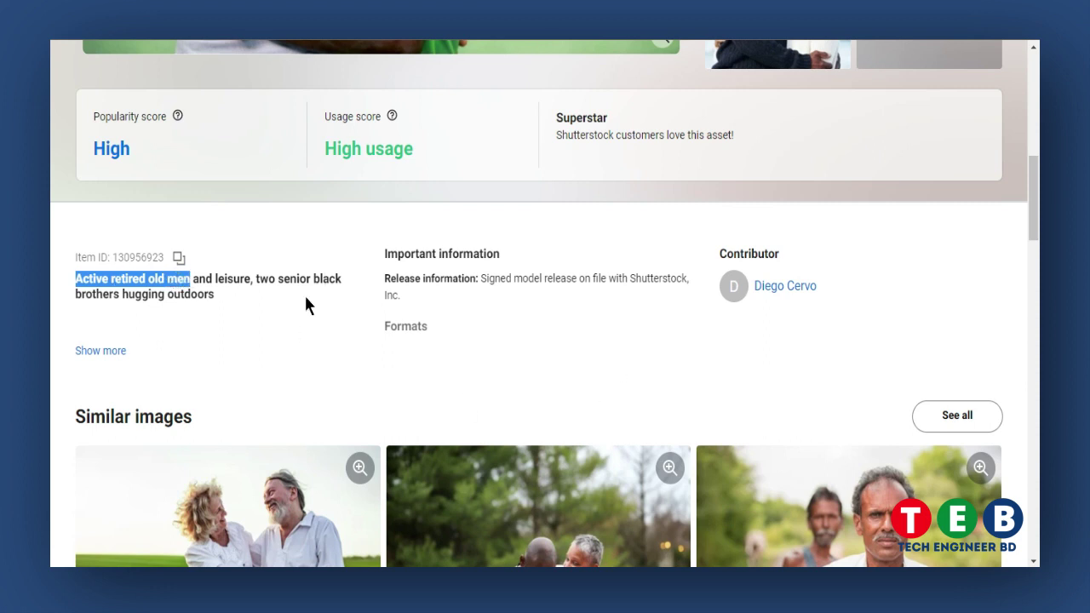
pyautogui.scroll(-2, 301, 298)
pyautogui.scroll(10, 107, 159)
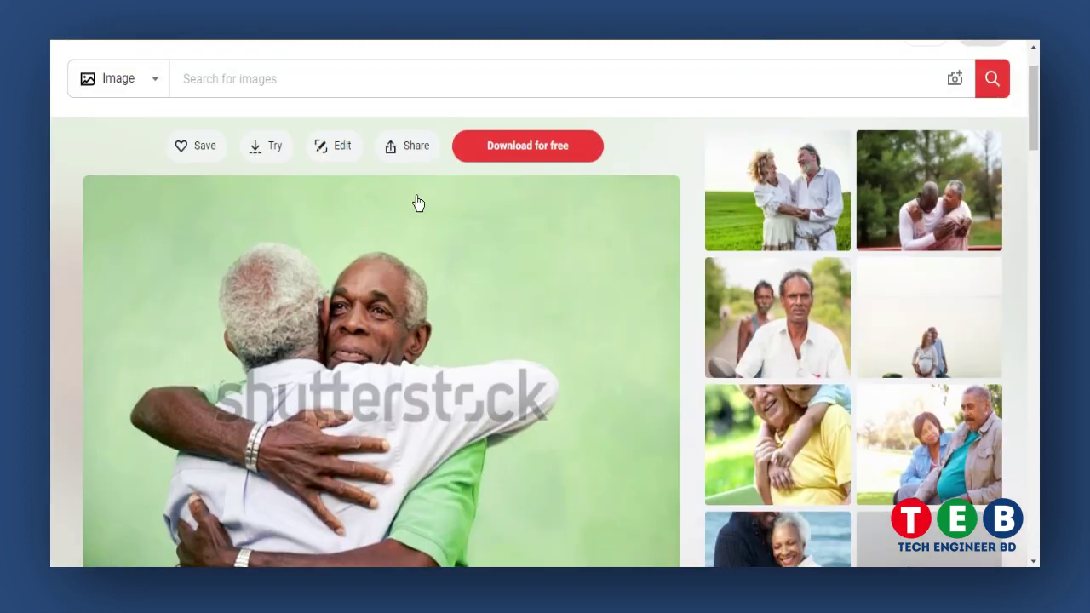
pyautogui.scroll(-15, 417, 203)
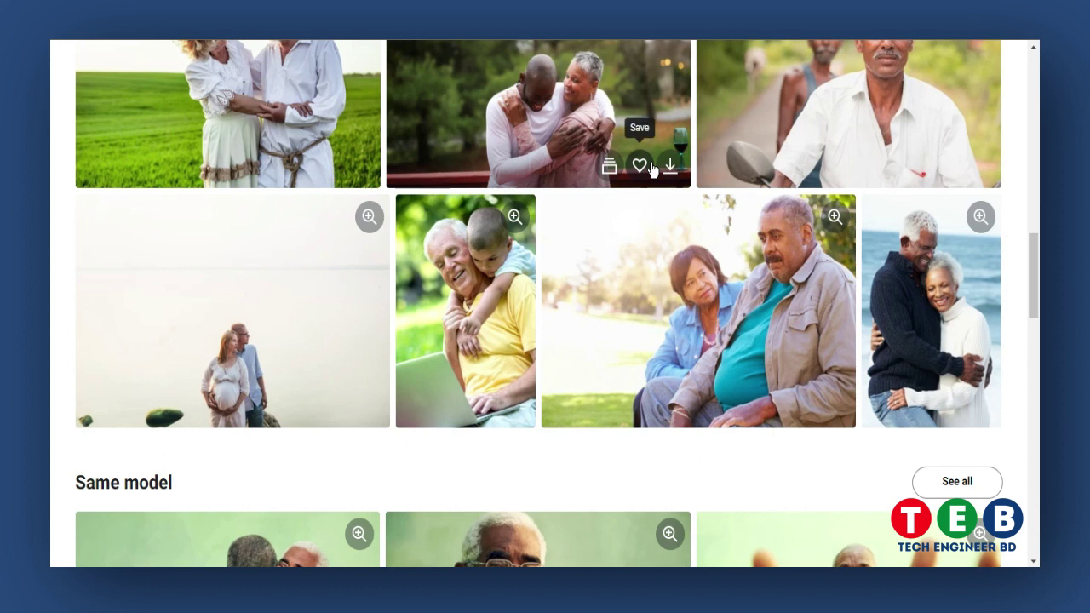
pyautogui.scroll(-10, 645, 212)
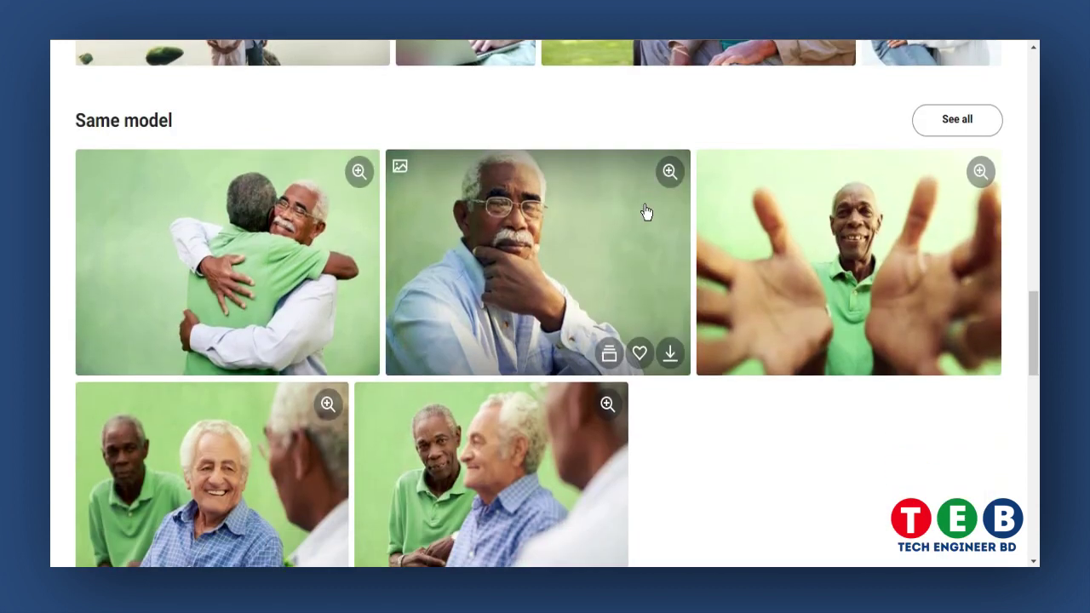
# - Browse the similar video clips and related keywords, and return to the hugging photo's main preview
pyautogui.scroll(-2, 644, 212)
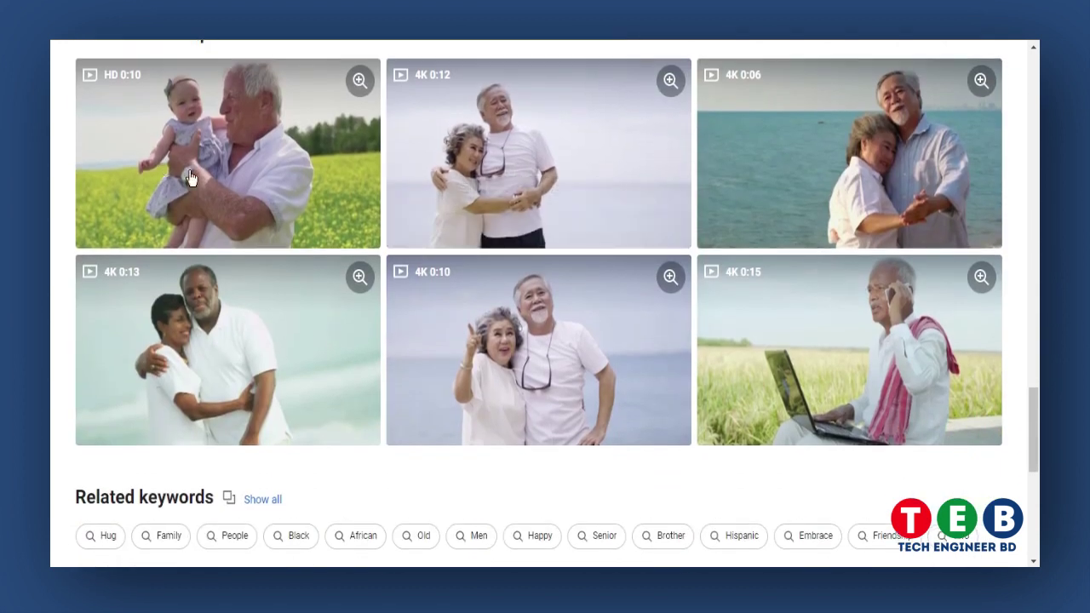
pyautogui.scroll(-5, 491, 299)
pyautogui.scroll(20, 502, 296)
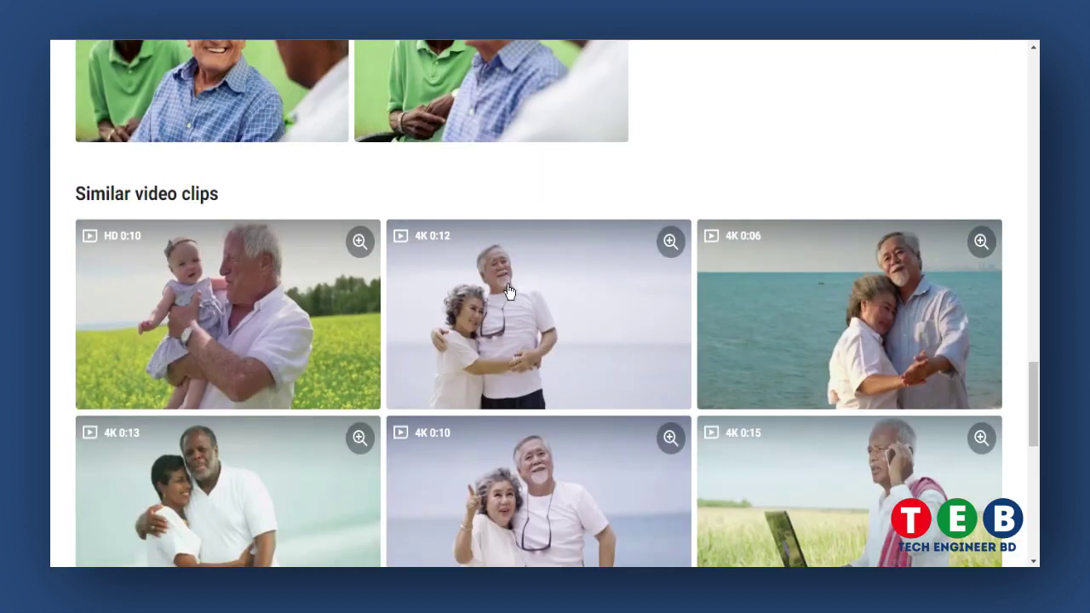
pyautogui.scroll(5, 513, 291)
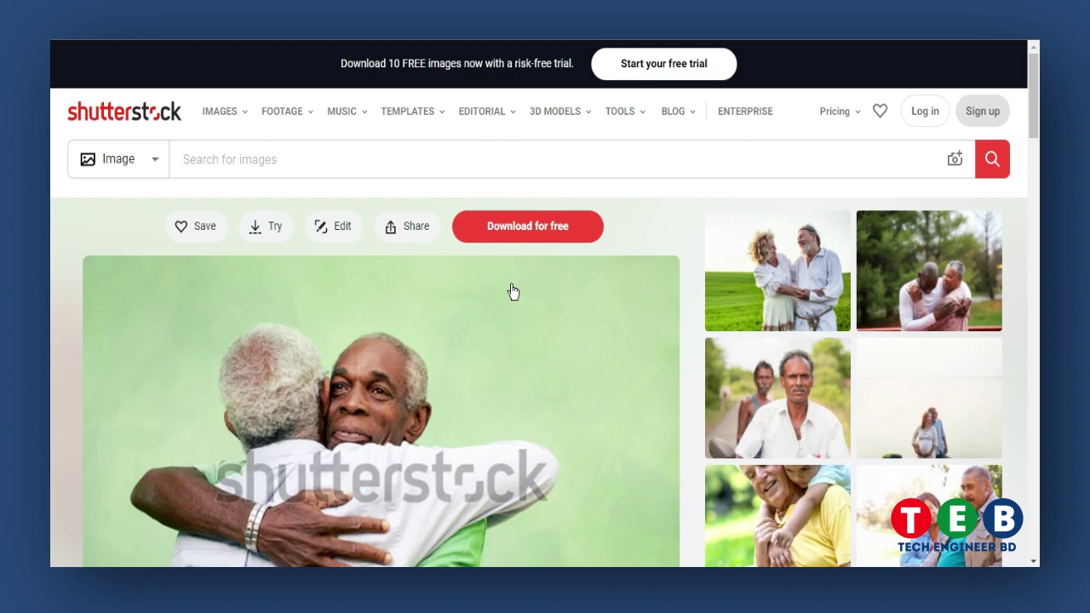
pyautogui.scroll(-2, 128, 277)
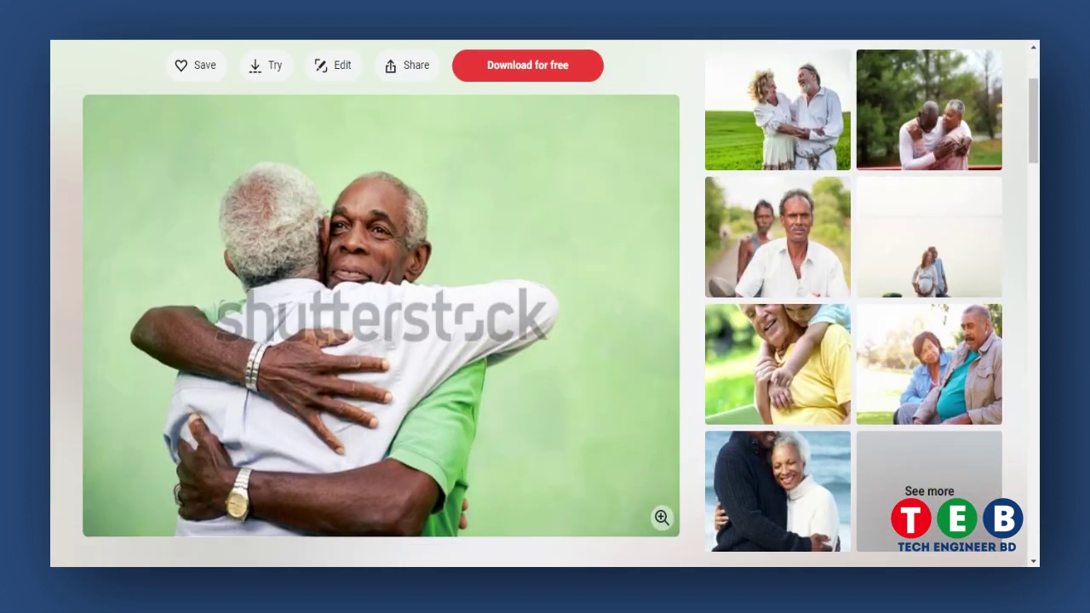
# - Open the Calculator and place it over the green background area of the photo
pyautogui.press('super')
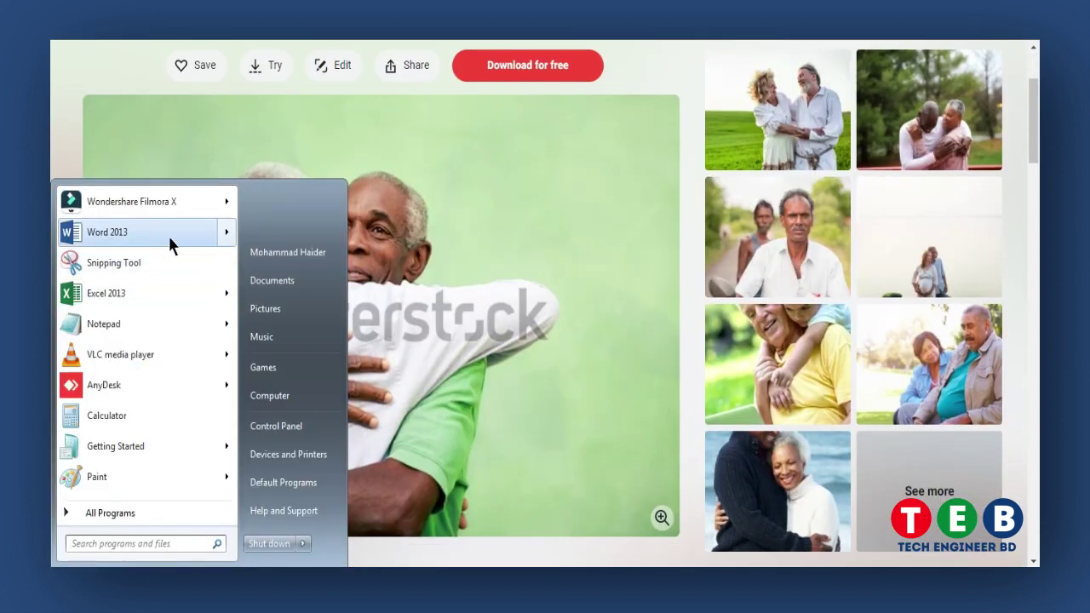
pyautogui.click(123, 426)
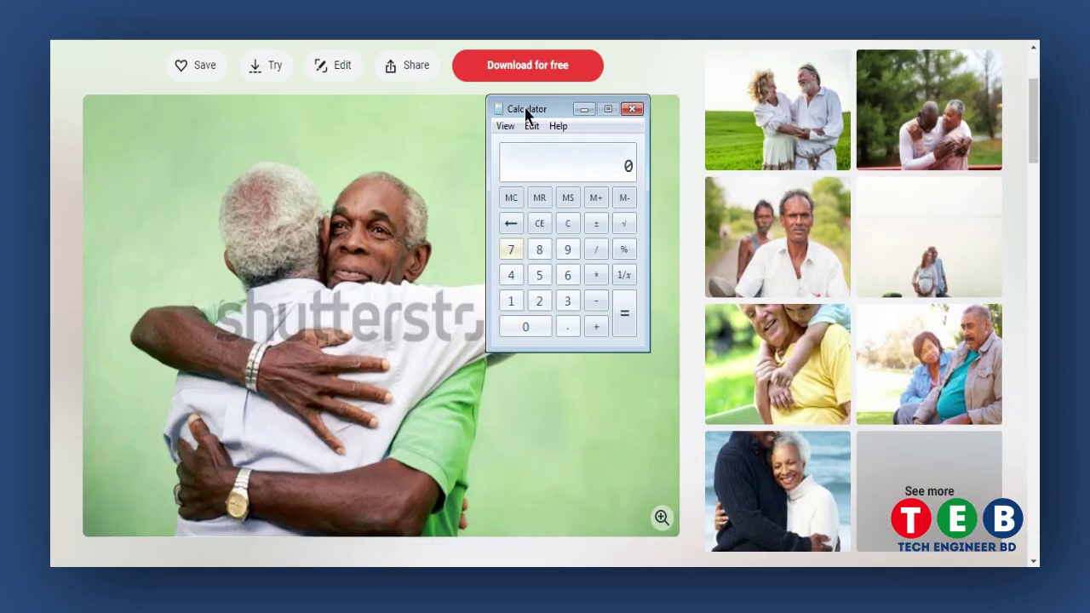
pyautogui.moveTo(523, 110); pyautogui.dragTo(552, 117)
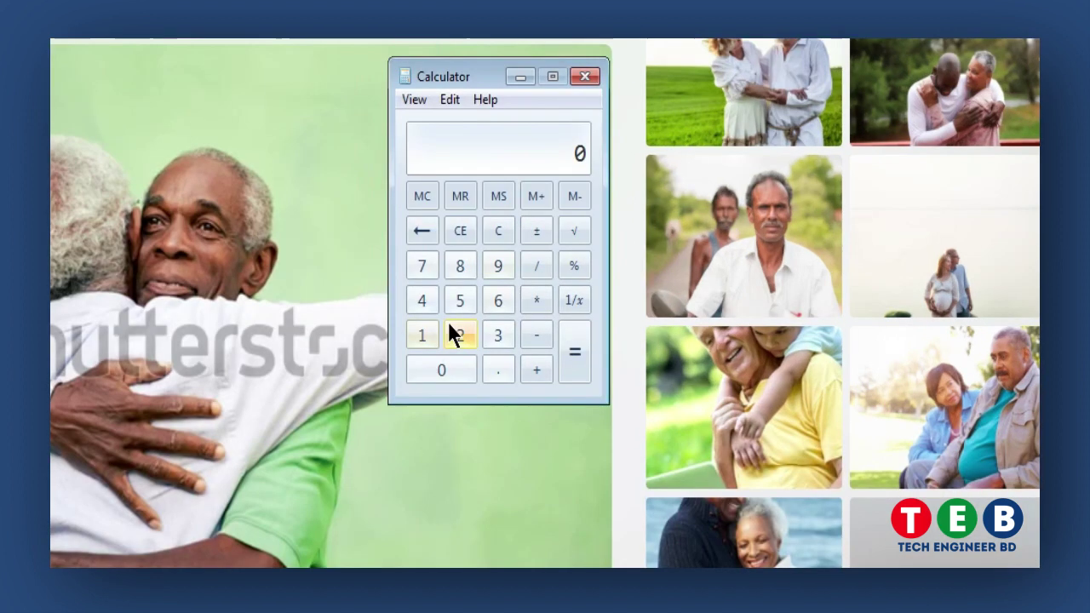
# - Enter 200 and 50 in turn on the calculator, clearing each value
pyautogui.click(454, 336)
pyautogui.doubleClick(442, 371)
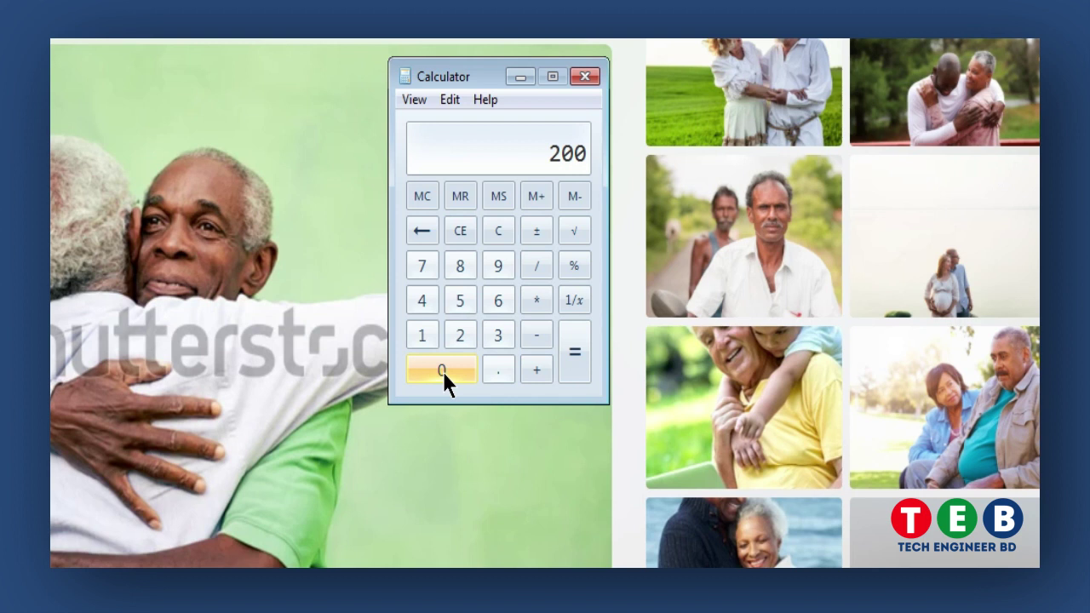
pyautogui.click(494, 239)
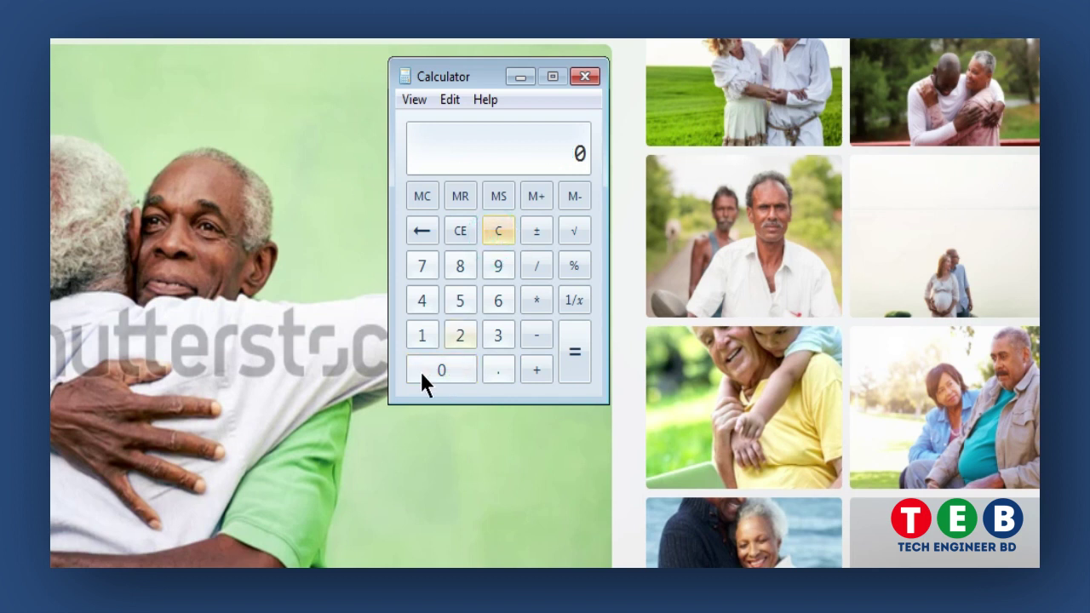
pyautogui.click(462, 302)
pyautogui.click(450, 371)
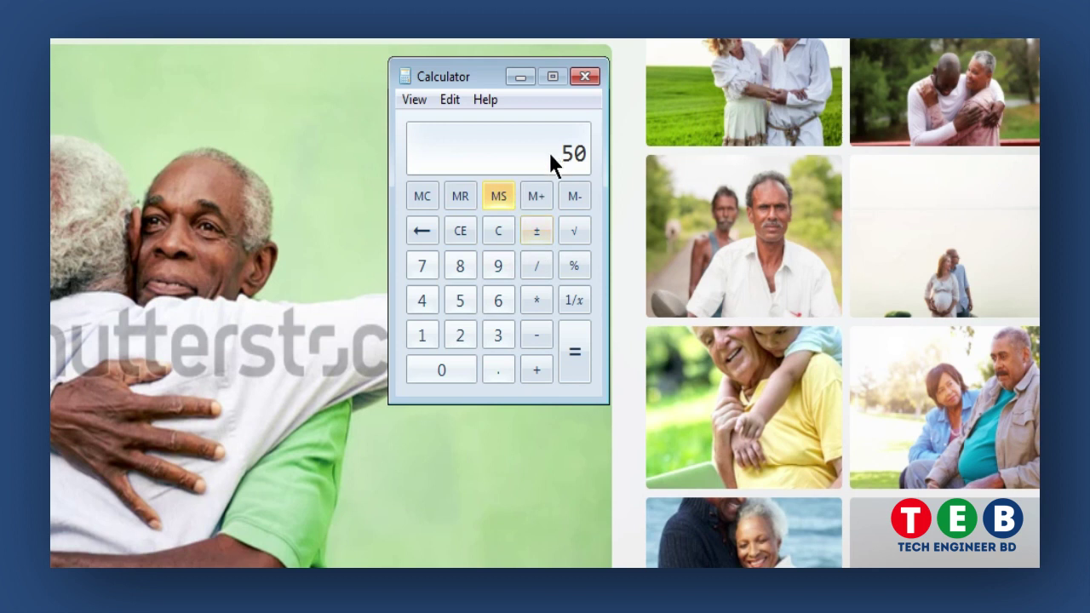
pyautogui.click(502, 228)
# - Multiply 50 by 0.20 on the calculator
pyautogui.click(460, 300)
pyautogui.click(440, 367)
pyautogui.click(537, 301)
pyautogui.click(451, 371)
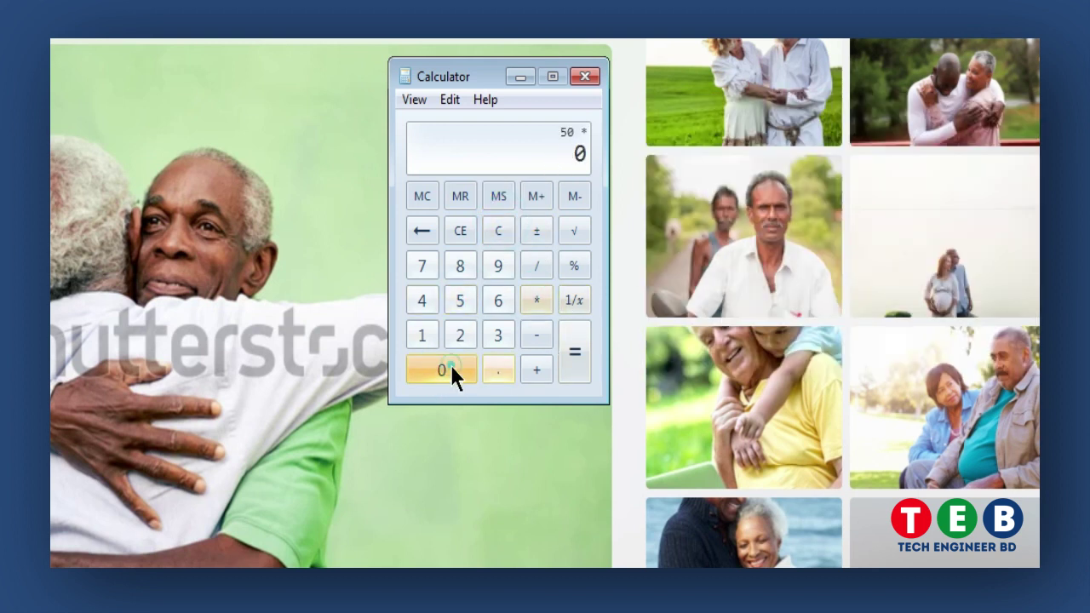
pyautogui.click(498, 369)
pyautogui.click(467, 334)
pyautogui.click(449, 370)
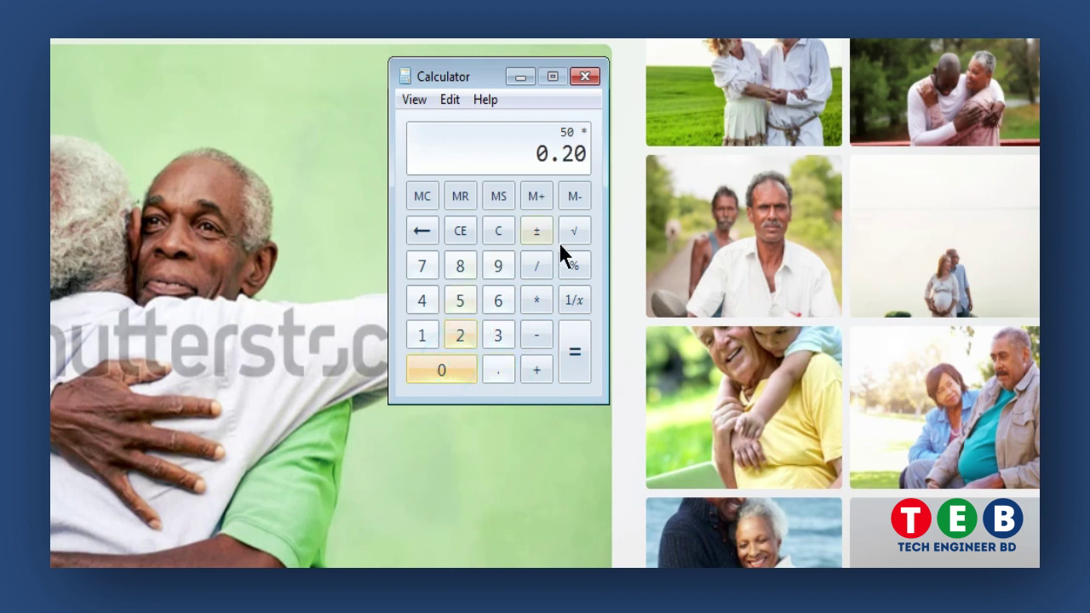
pyautogui.click(574, 355)
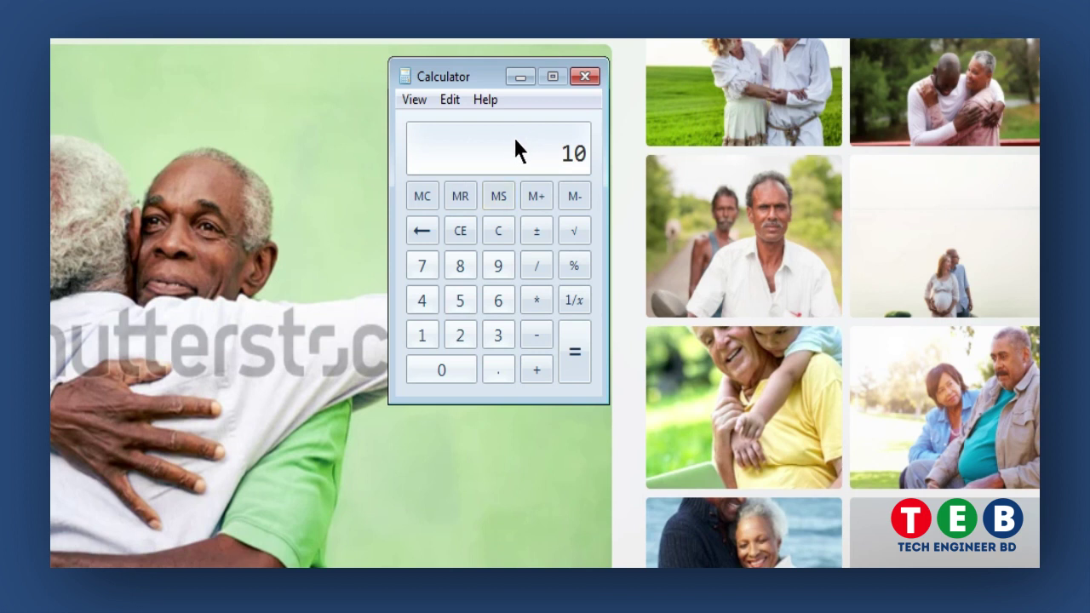
# - Multiply the result by 30 and return to the photo page without the calculator
pyautogui.click(540, 298)
pyautogui.click(498, 335)
pyautogui.click(459, 369)
pyautogui.click(574, 360)
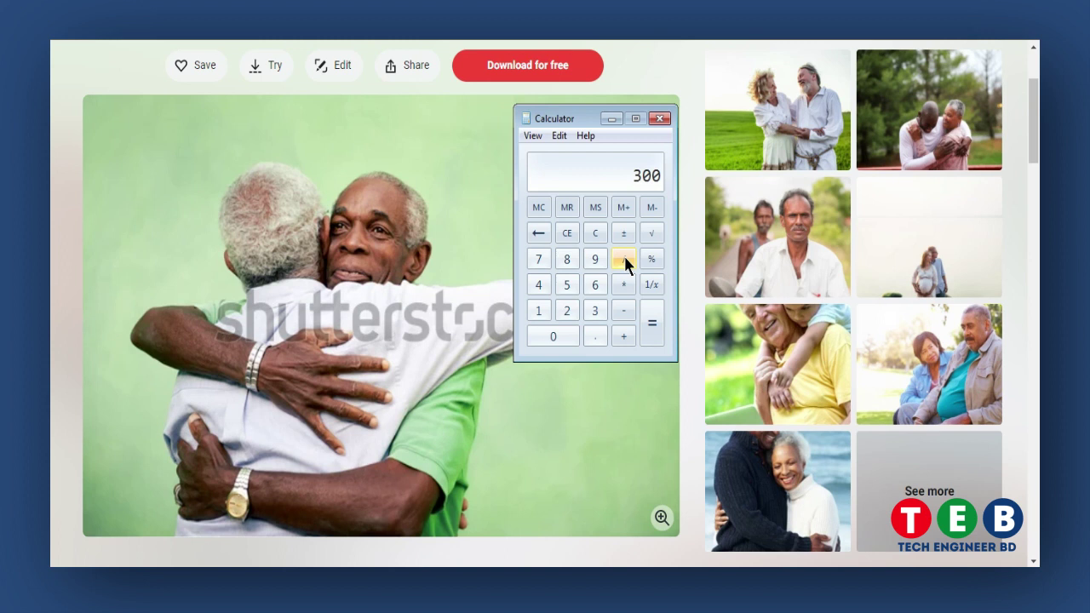
pyautogui.click(51, 149)
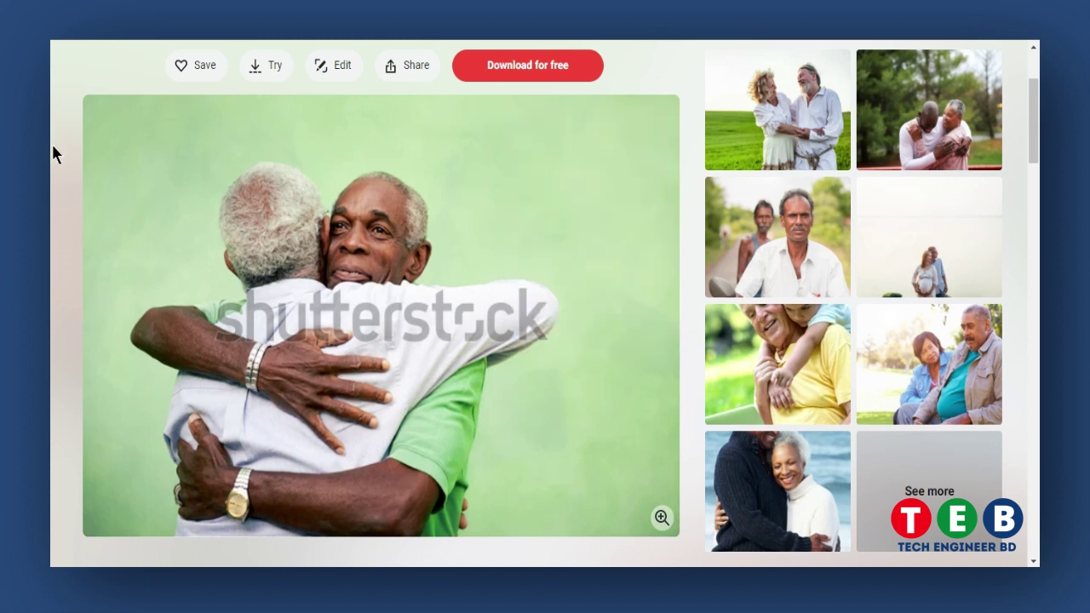
# - Search the stock images for "pettern vector"
pyautogui.scroll(2, 429, 251)
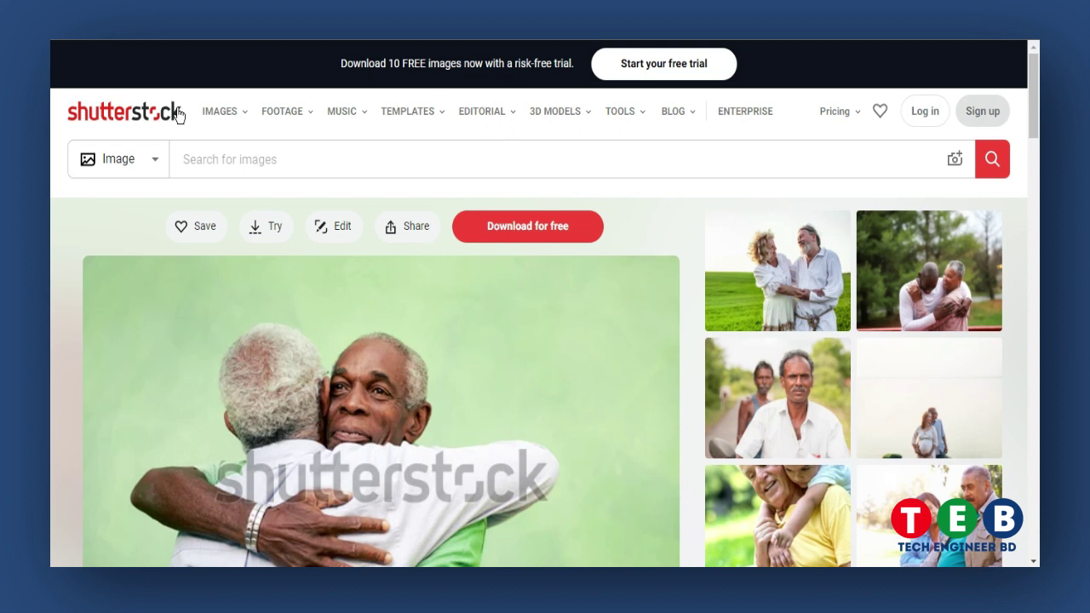
pyautogui.click(438, 149)
pyautogui.write('pettern ve')
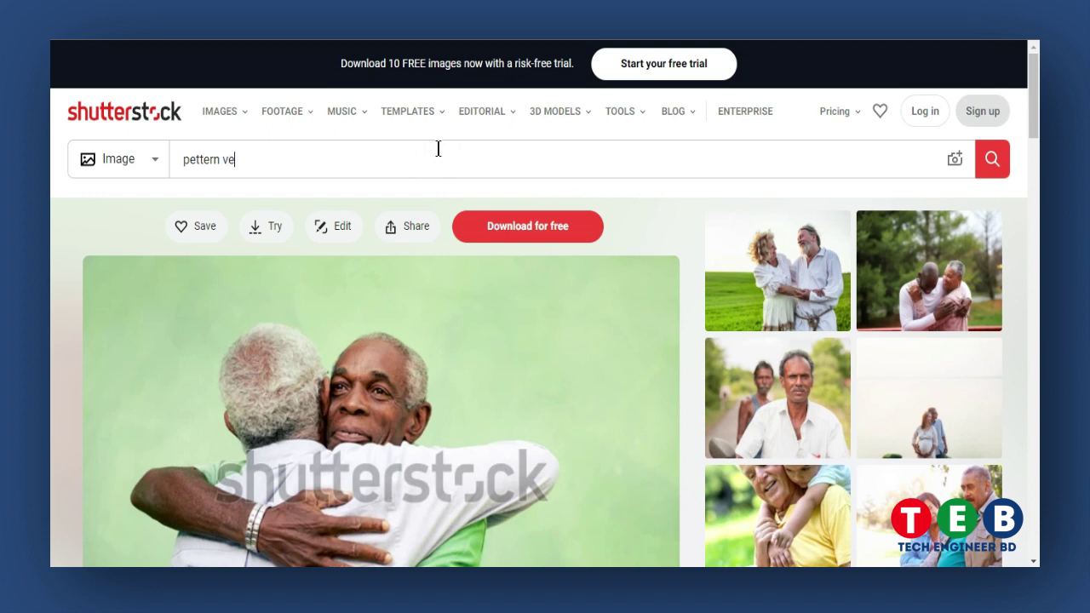
pyautogui.write('ctor')
pyautogui.press('Return')
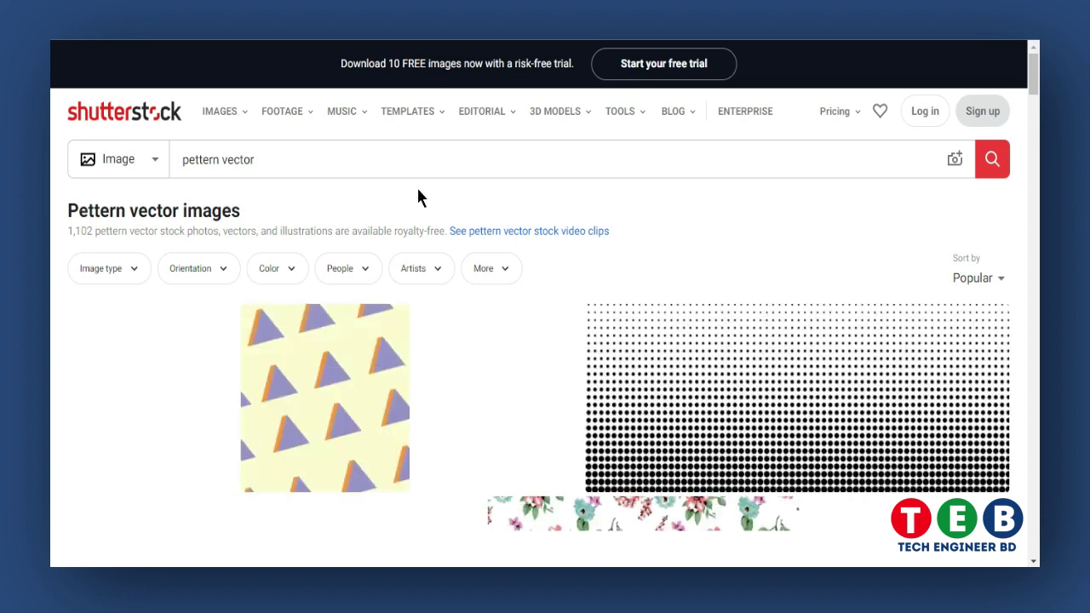
# - Browse the pattern search results, comparing the geometric, floral, Halloween and skull designs
pyautogui.scroll(-1, 70, 195)
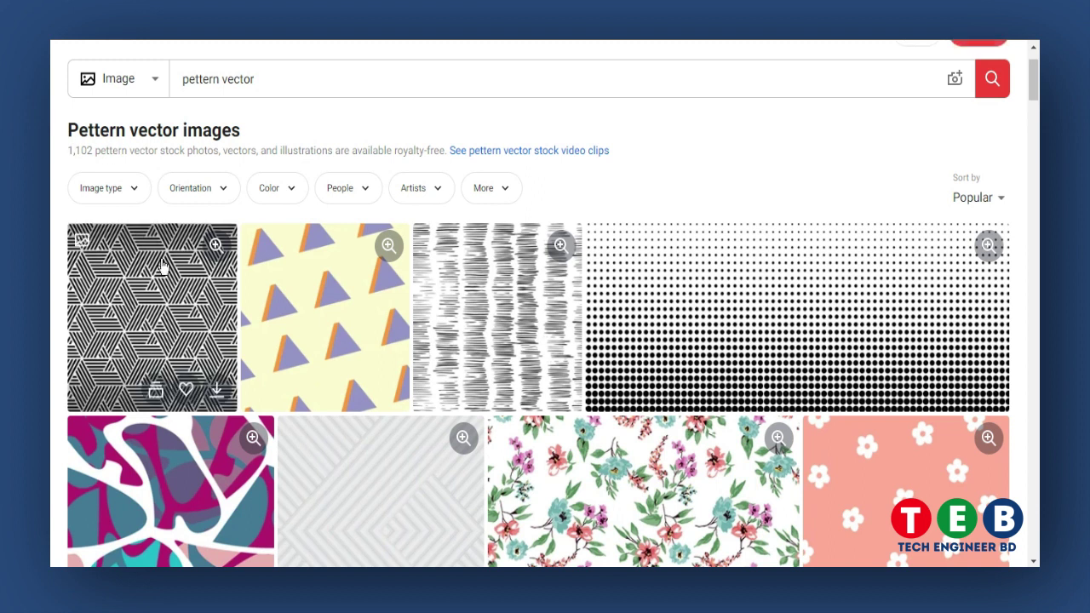
pyautogui.scroll(-2, 162, 266)
pyautogui.scroll(2, 667, 315)
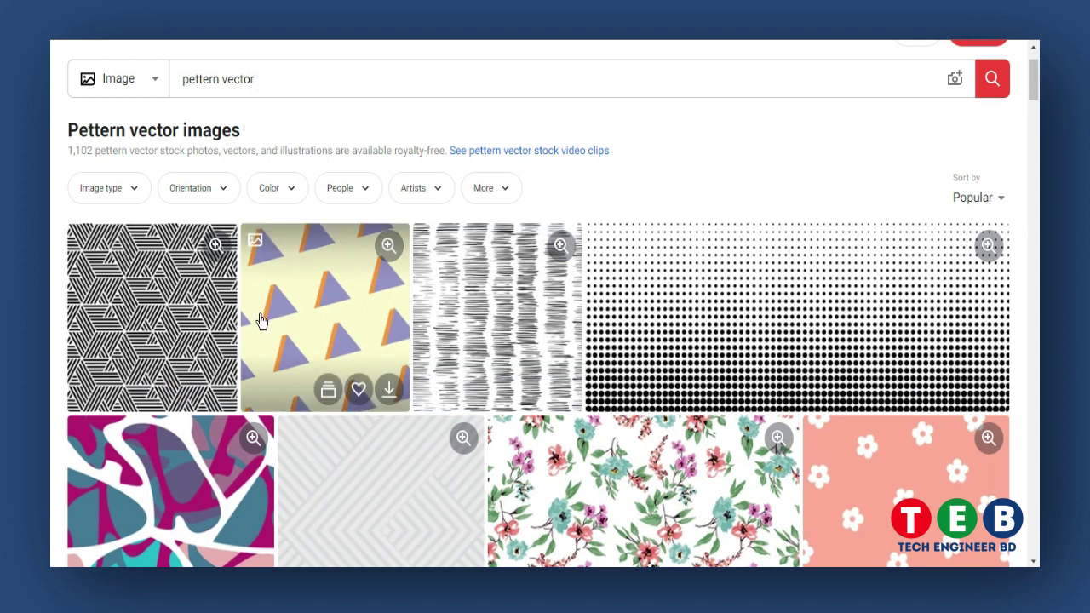
pyautogui.scroll(-2, 261, 320)
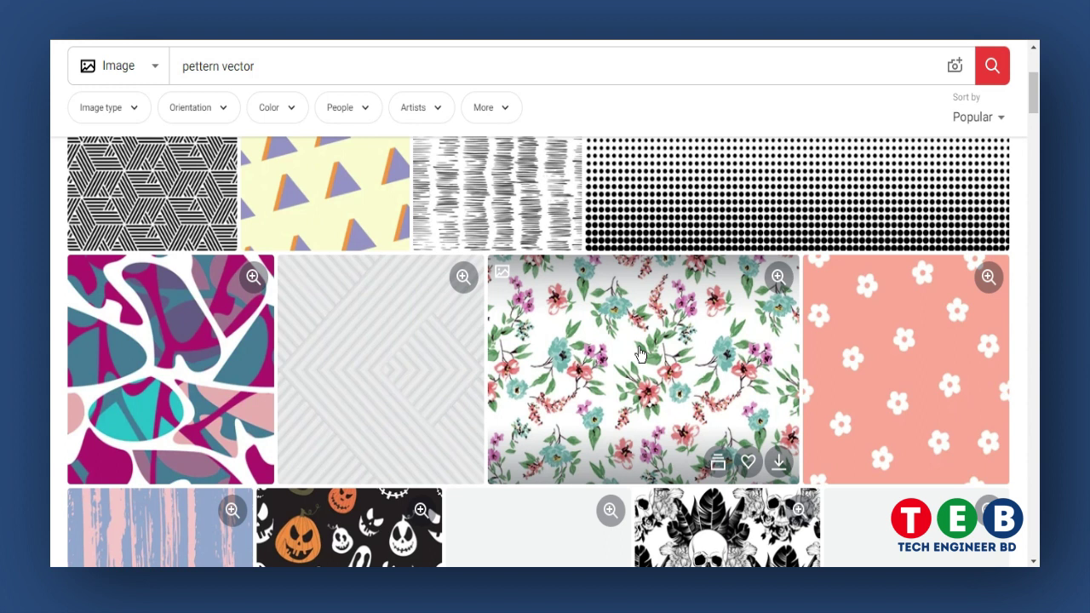
pyautogui.scroll(-3, 640, 354)
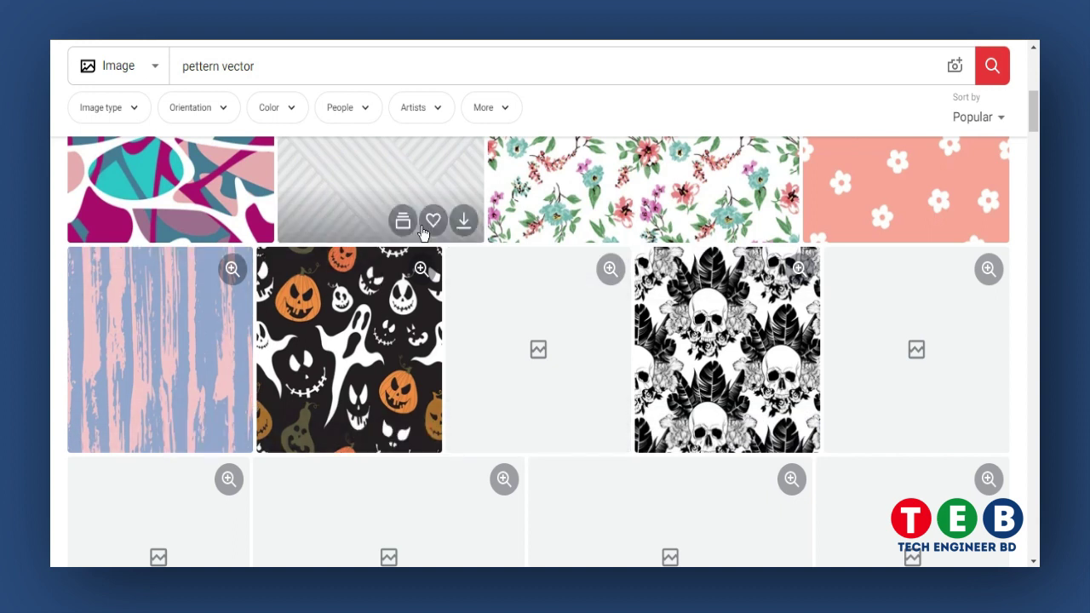
pyautogui.scroll(2, 408, 234)
pyautogui.scroll(2, 740, 281)
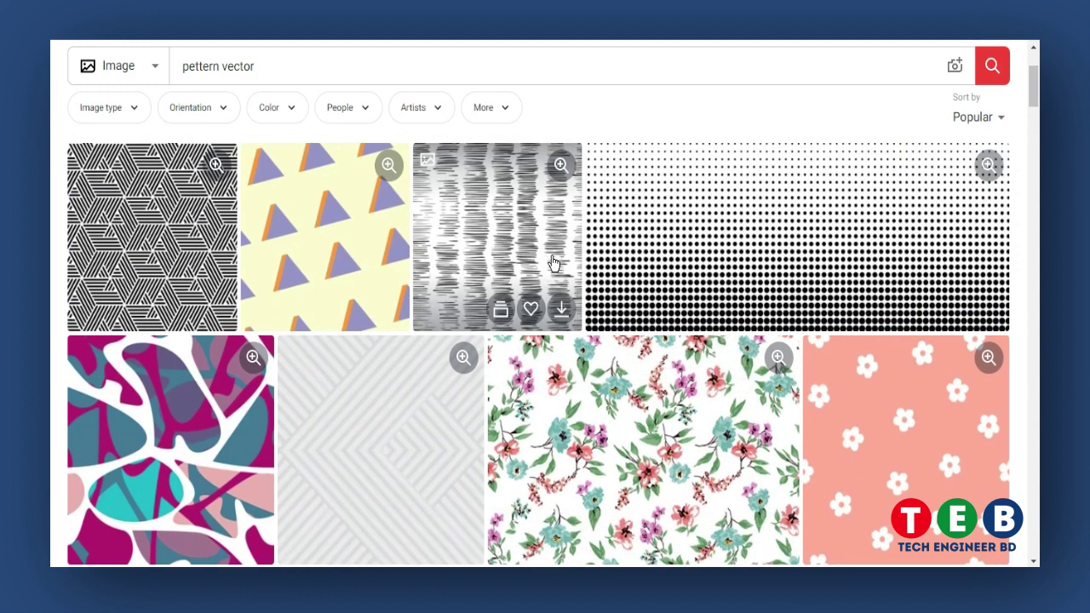
pyautogui.scroll(2, 723, 236)
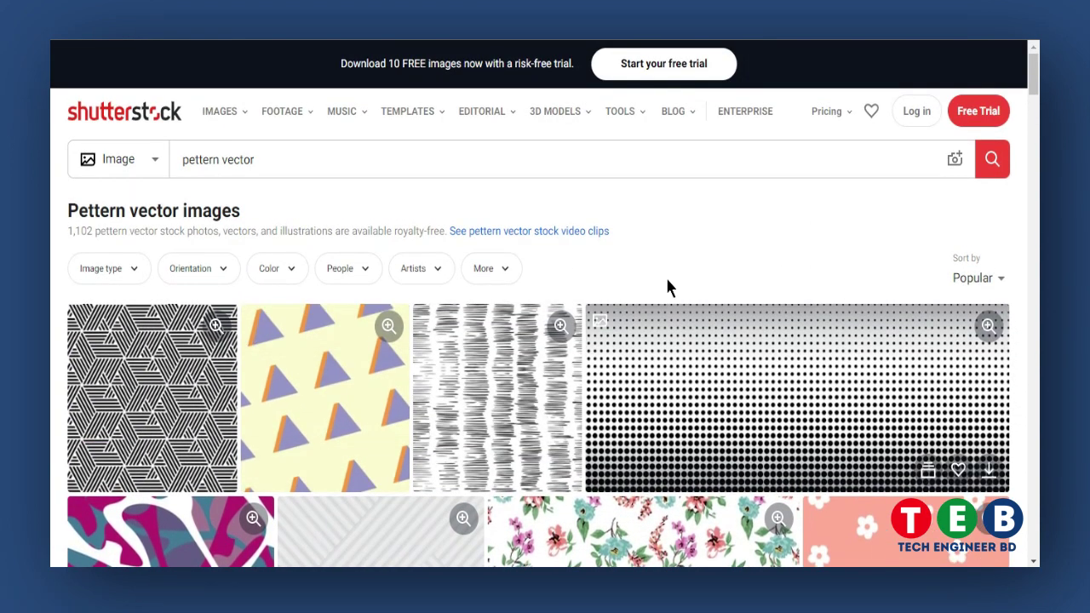
pyautogui.scroll(-2, 681, 274)
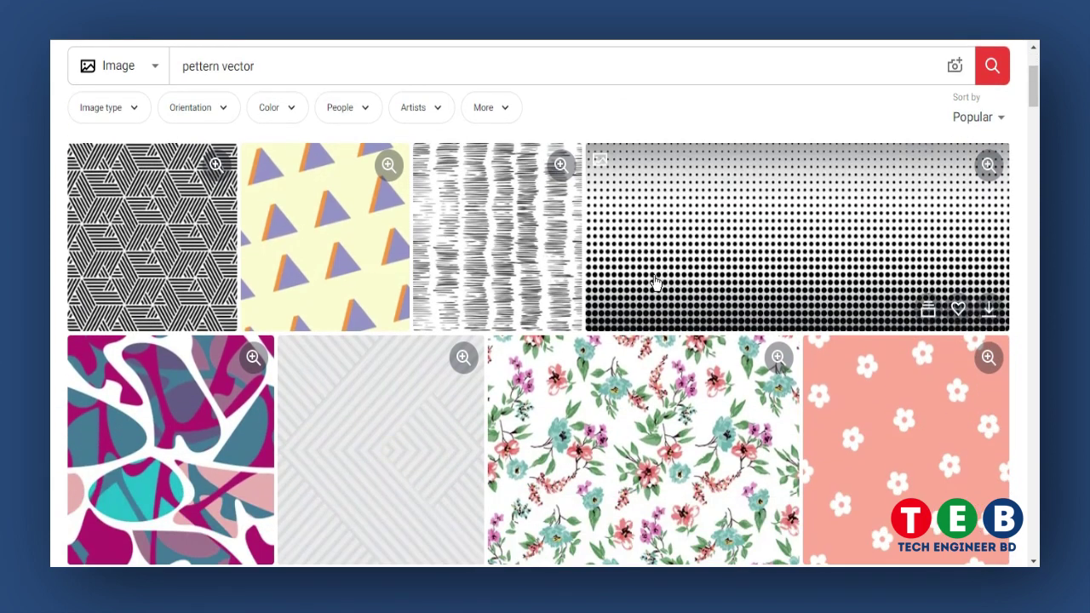
pyautogui.scroll(-2, 656, 283)
pyautogui.scroll(-2, 613, 315)
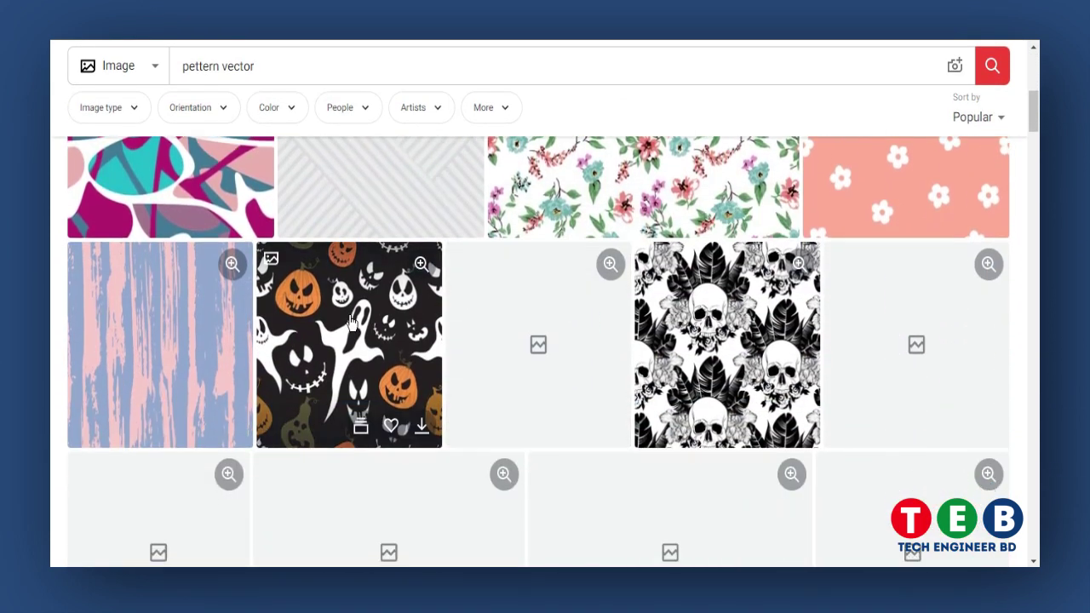
pyautogui.scroll(-4, 344, 306)
pyautogui.scroll(3, 408, 315)
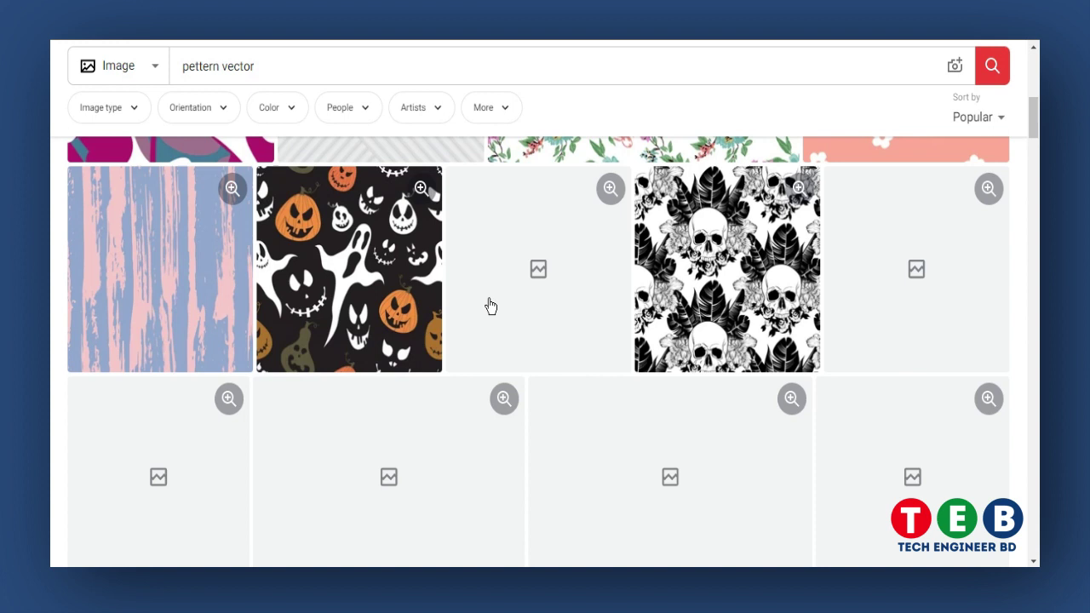
pyautogui.scroll(2, 511, 315)
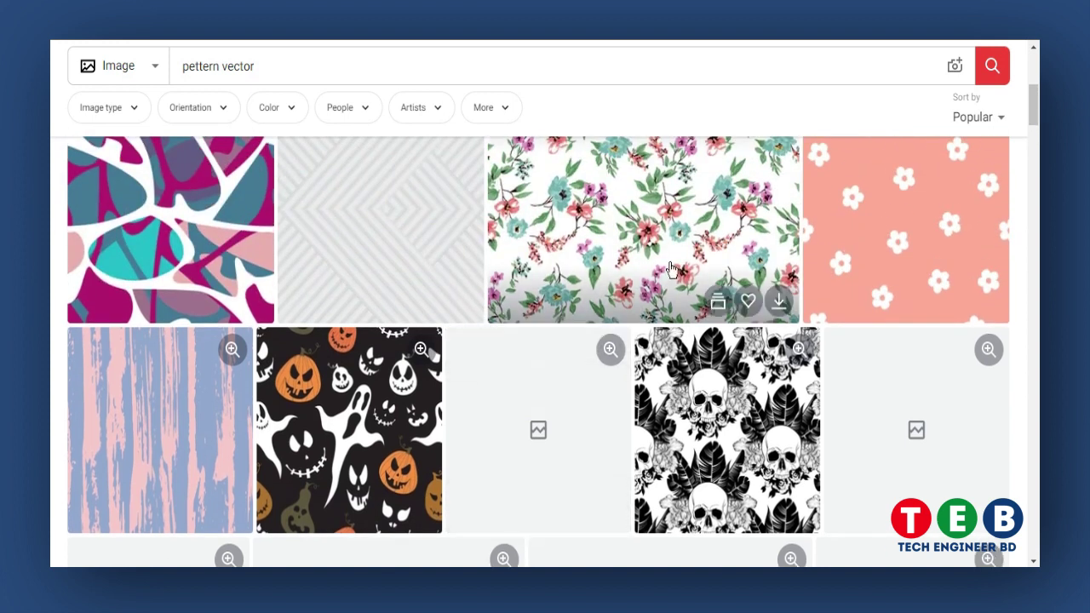
pyautogui.scroll(5, 670, 269)
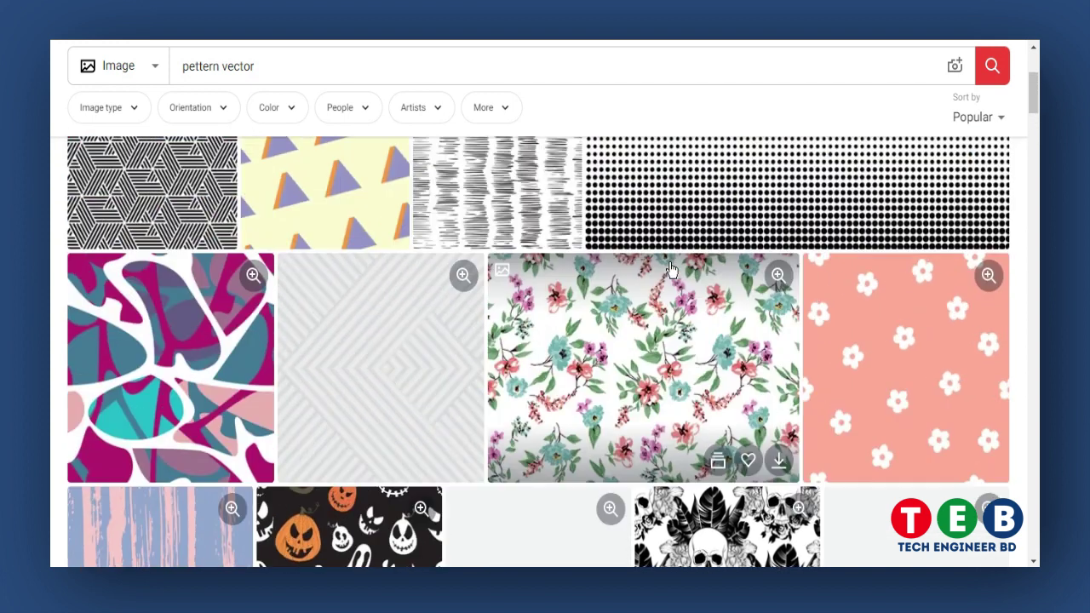
pyautogui.scroll(-1, 595, 328)
pyautogui.scroll(-4, 595, 328)
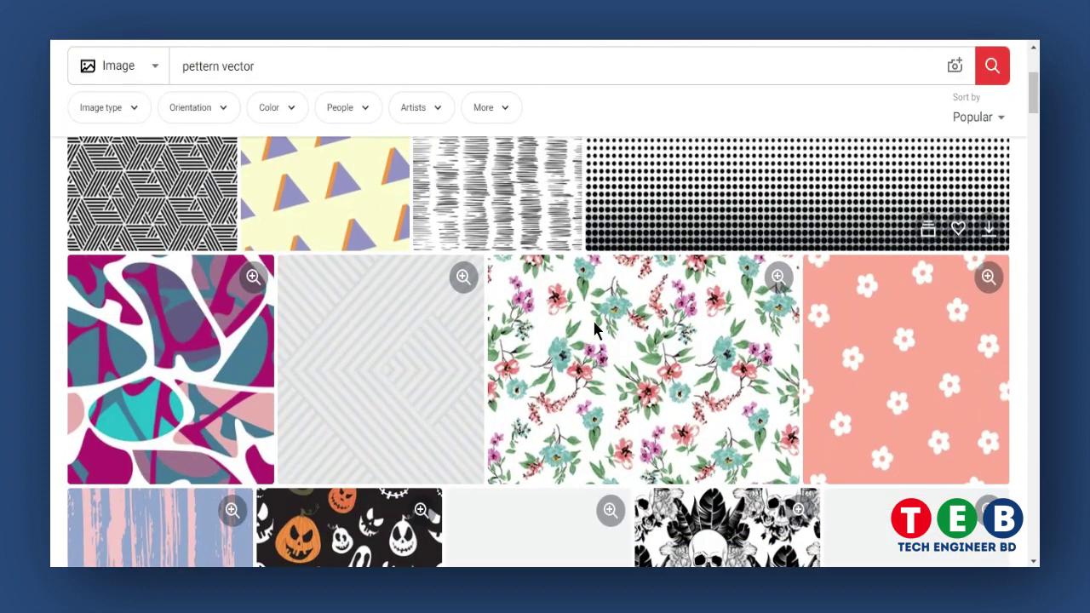
pyautogui.scroll(-5, 595, 329)
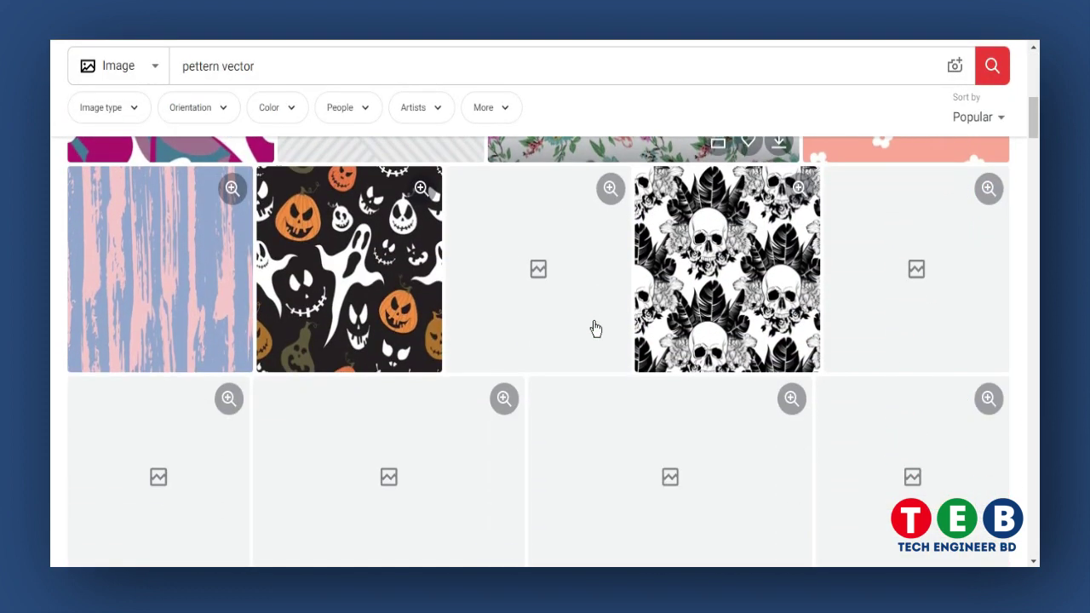
pyautogui.scroll(6, 593, 326)
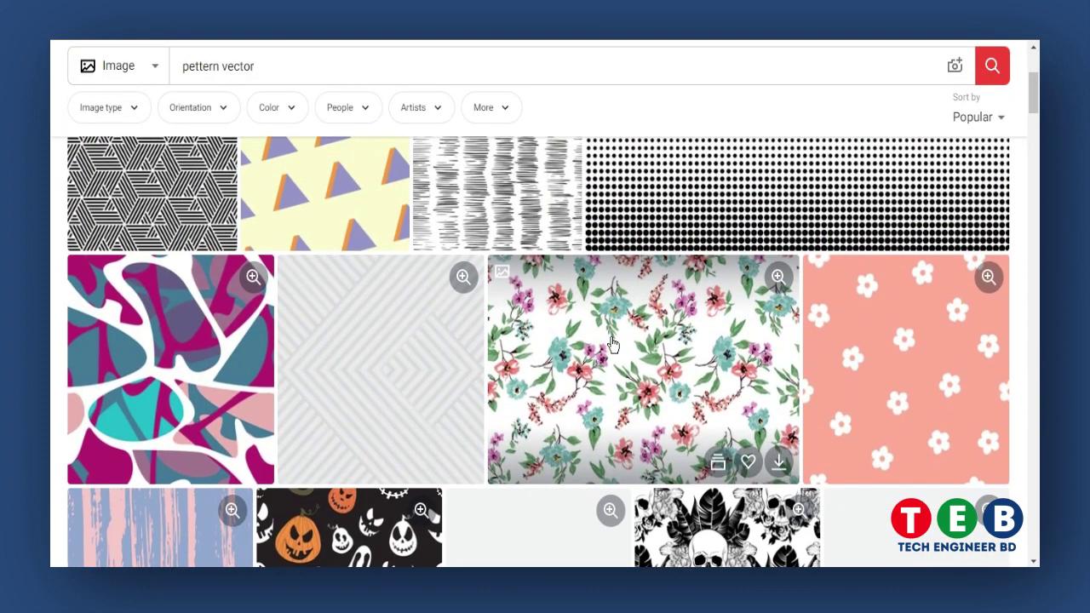
# - Open the white floral pattern with teal, coral and purple flowers and examine its scores, formats and contributor details
pyautogui.click(610, 336)
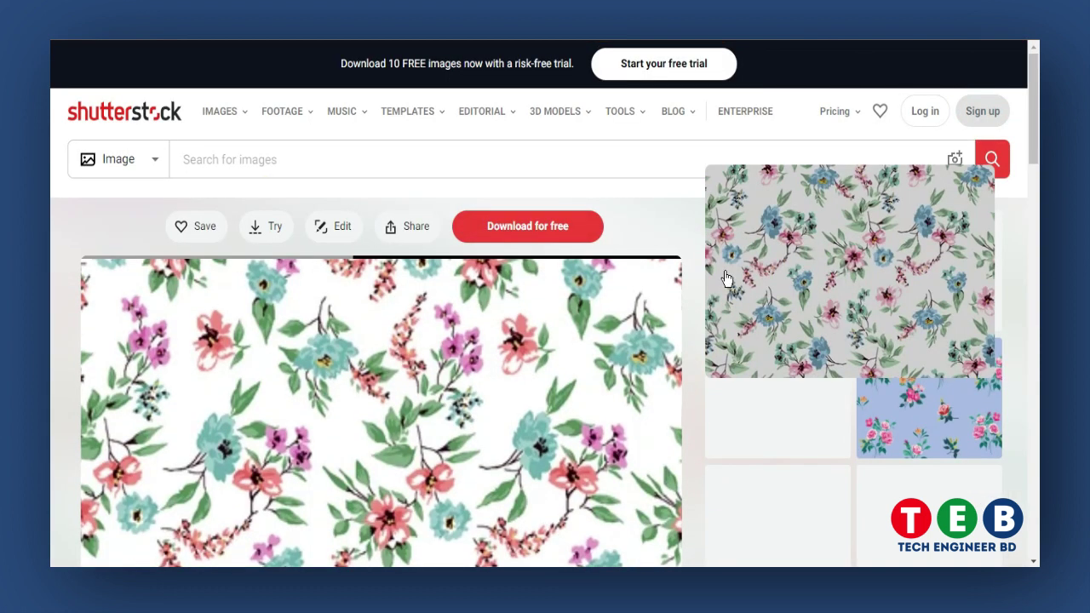
pyautogui.scroll(-2, 536, 351)
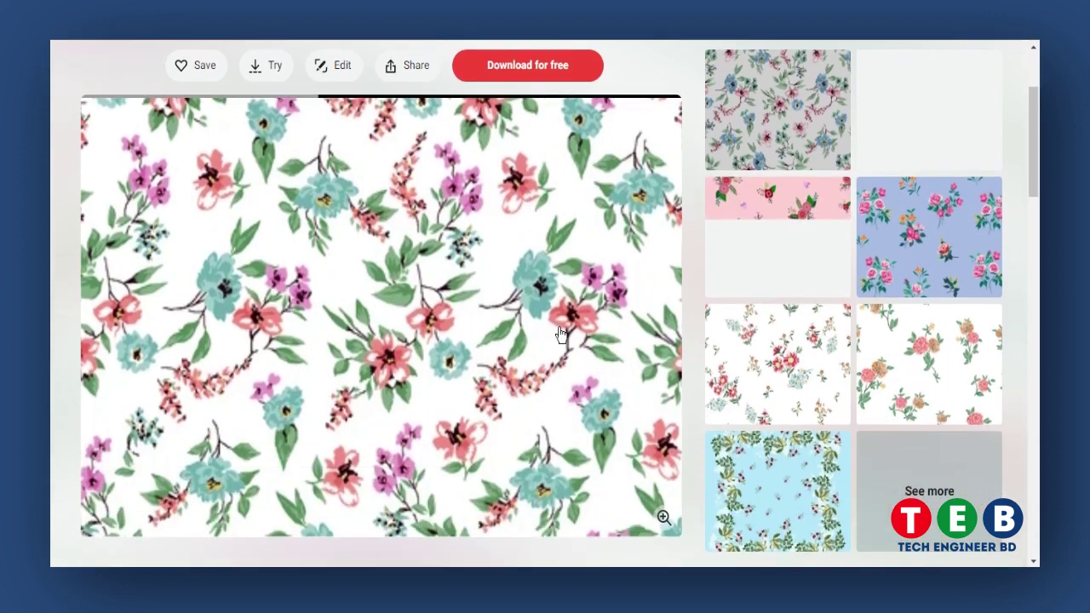
pyautogui.scroll(-3, 537, 351)
pyautogui.scroll(-2, 724, 319)
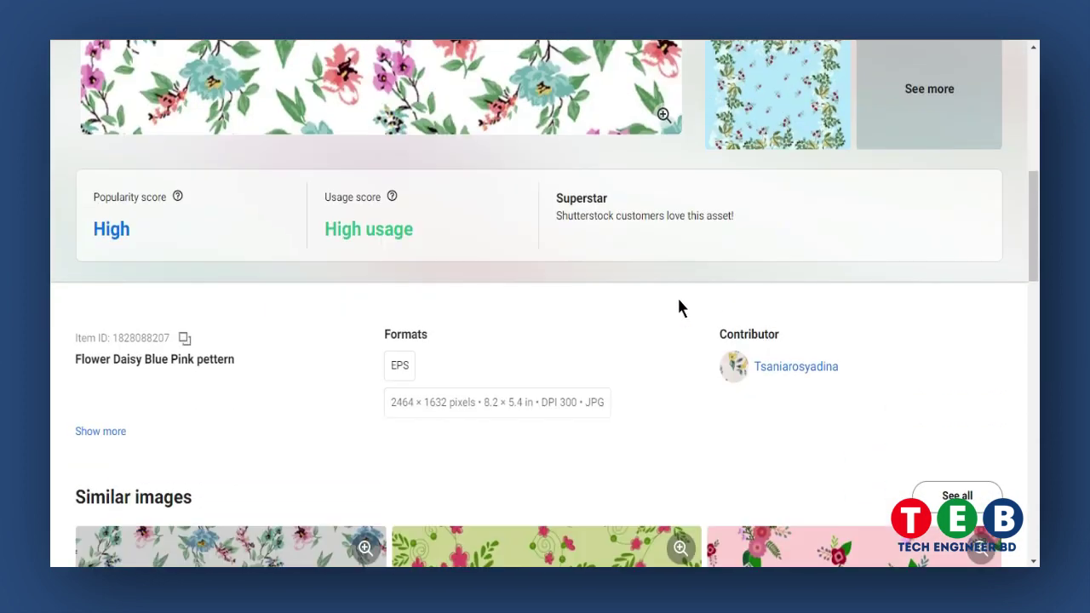
# - Search Google for "shutterstock contributor" in a new incognito window
pyautogui.scroll(7, 464, 308)
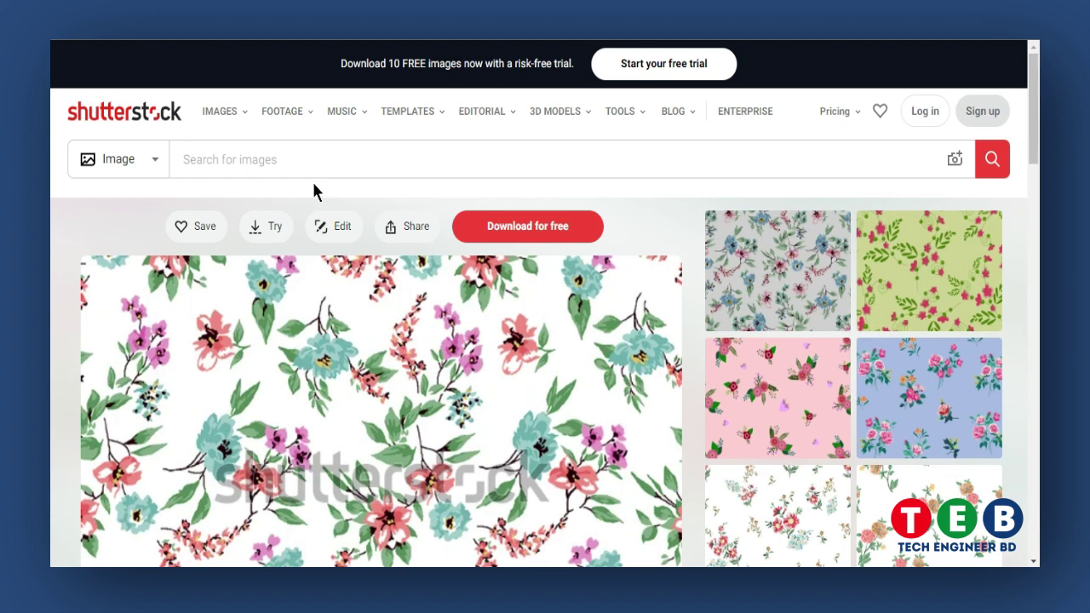
pyautogui.hotkey('ctrl', 'shift', 'n')
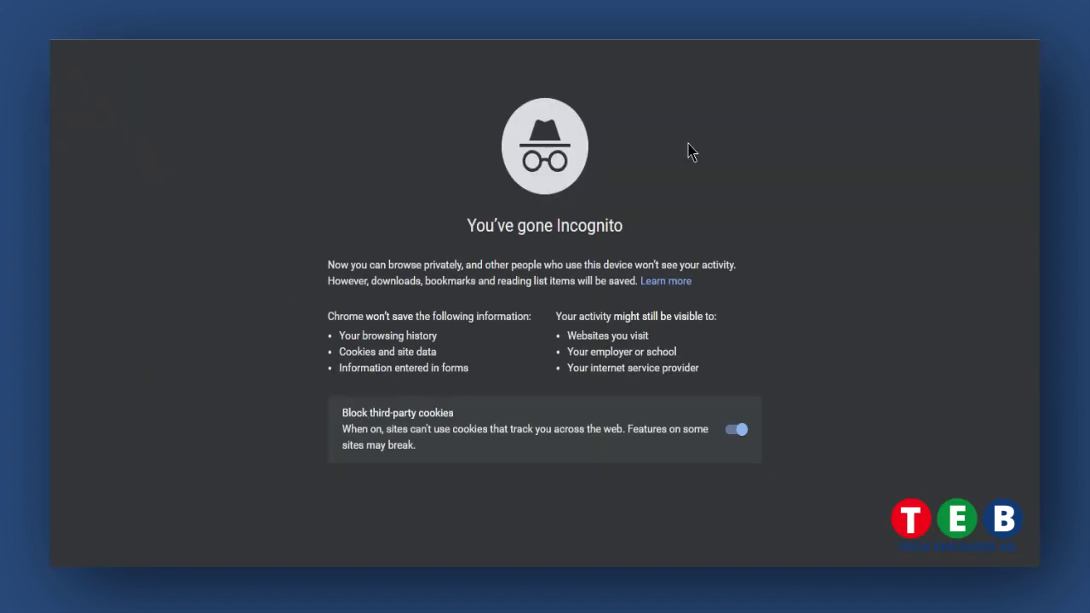
pyautogui.write('shutter')
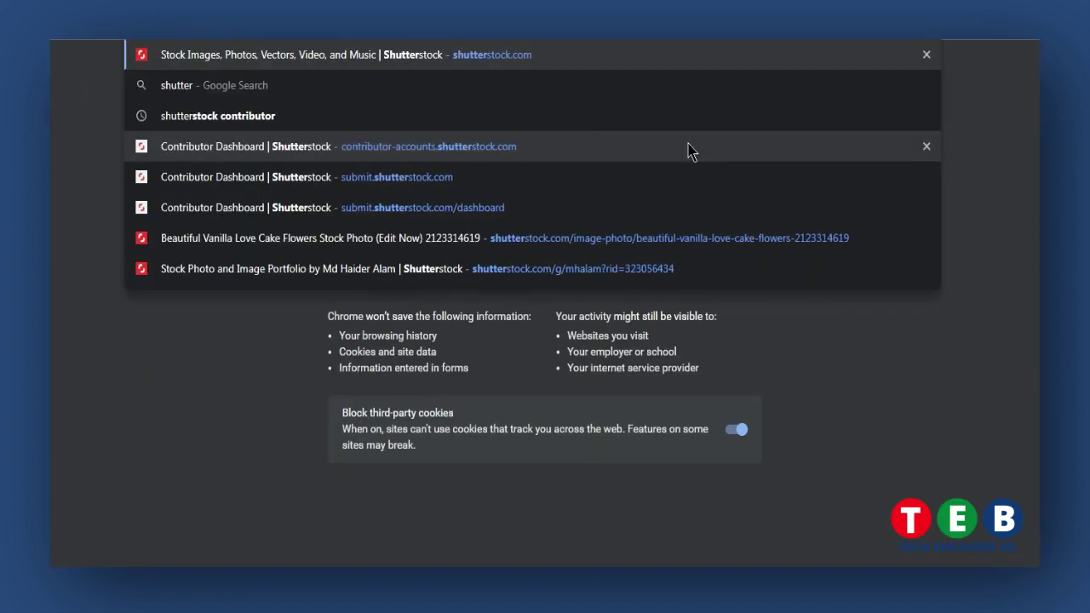
pyautogui.write('stock')
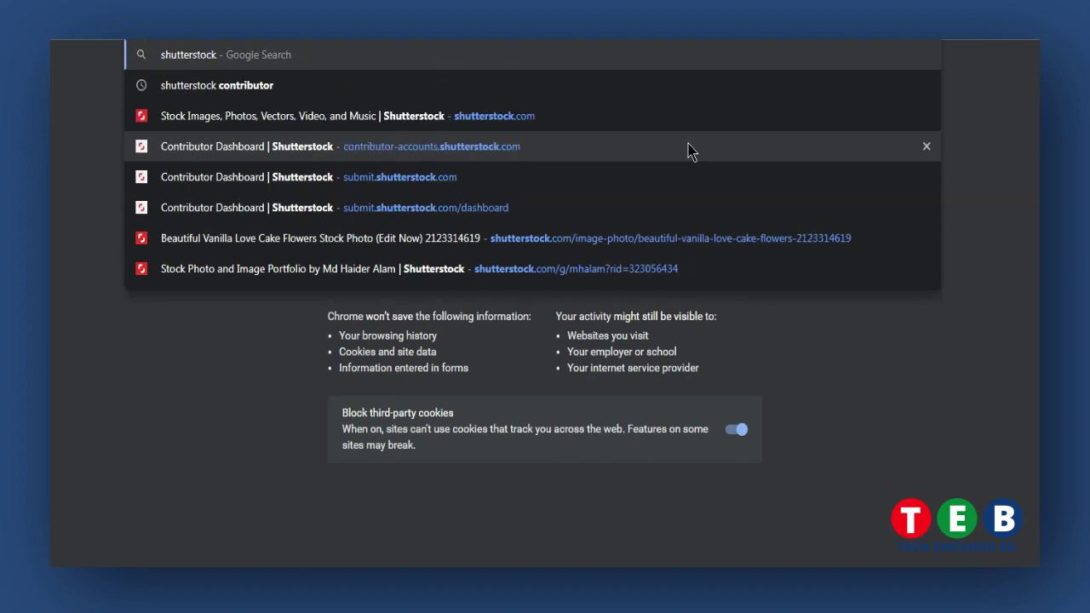
pyautogui.write(' contr')
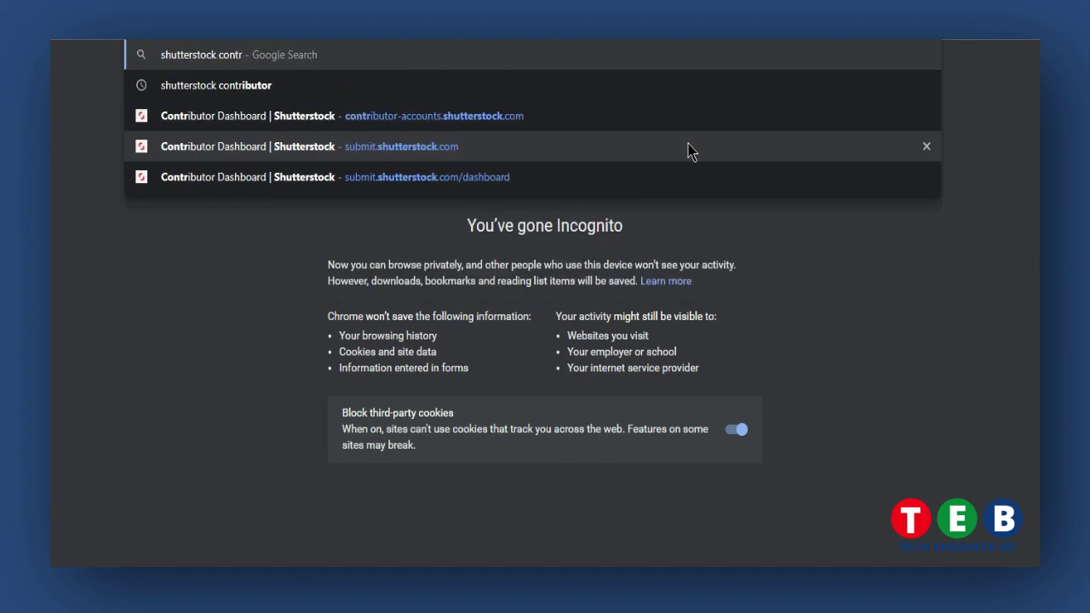
pyautogui.click(360, 87)
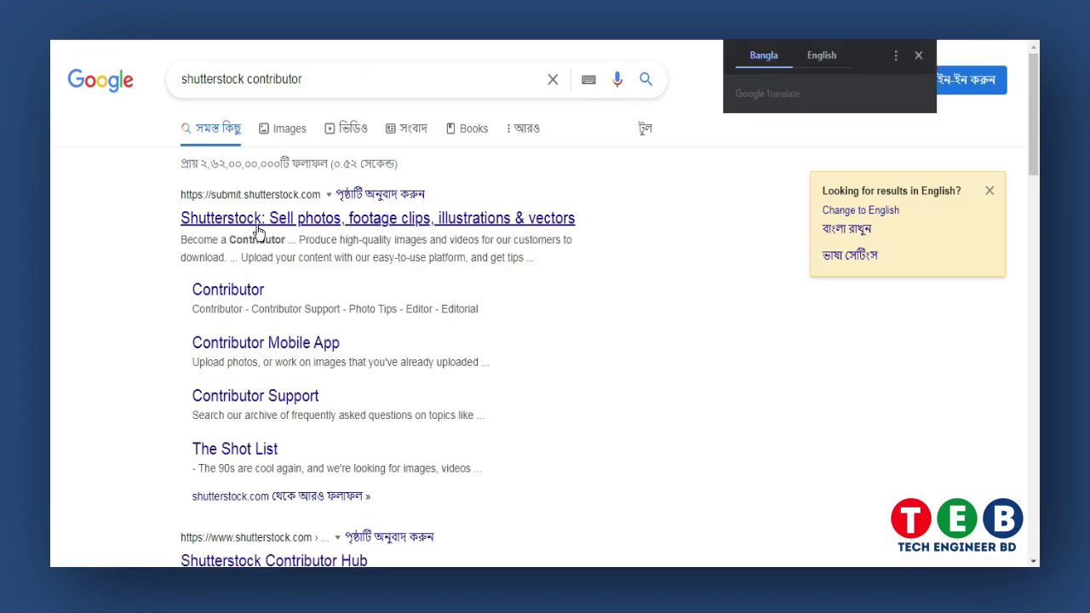
# - Open the "Shutterstock: Sell photos, footage clips, illustrations & vectors" result in a new tab and switch to it
pyautogui.rightClick(317, 222)
pyautogui.click(393, 240)
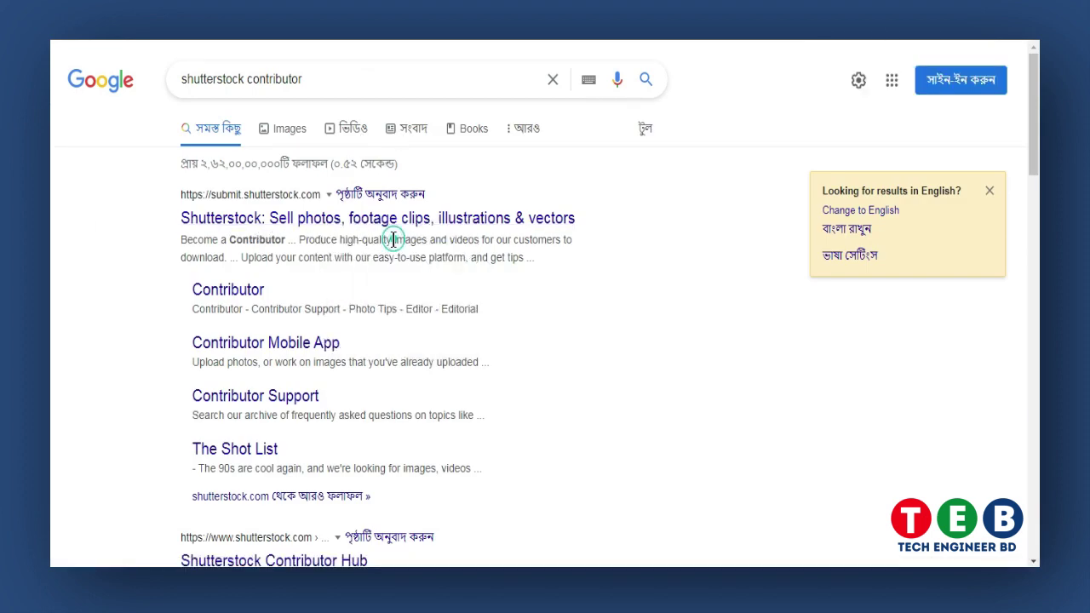
pyautogui.click(315, 7)
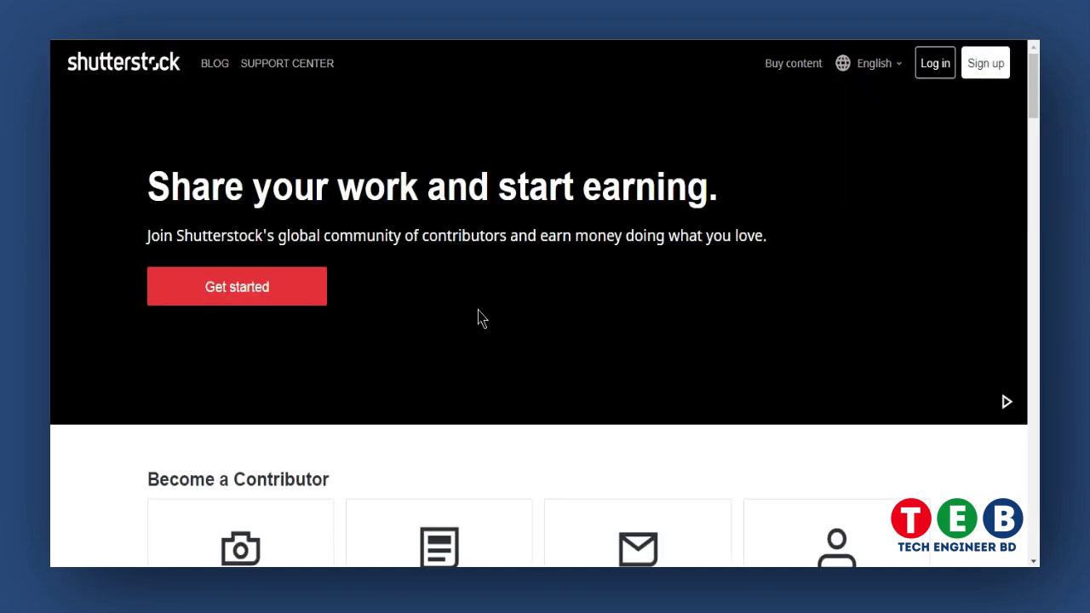
# - Read the Create, Submit, Get paid and Refer cards under Become a Contributor, and revisit the floral pattern's page for comparison
pyautogui.scroll(-3, 455, 289)
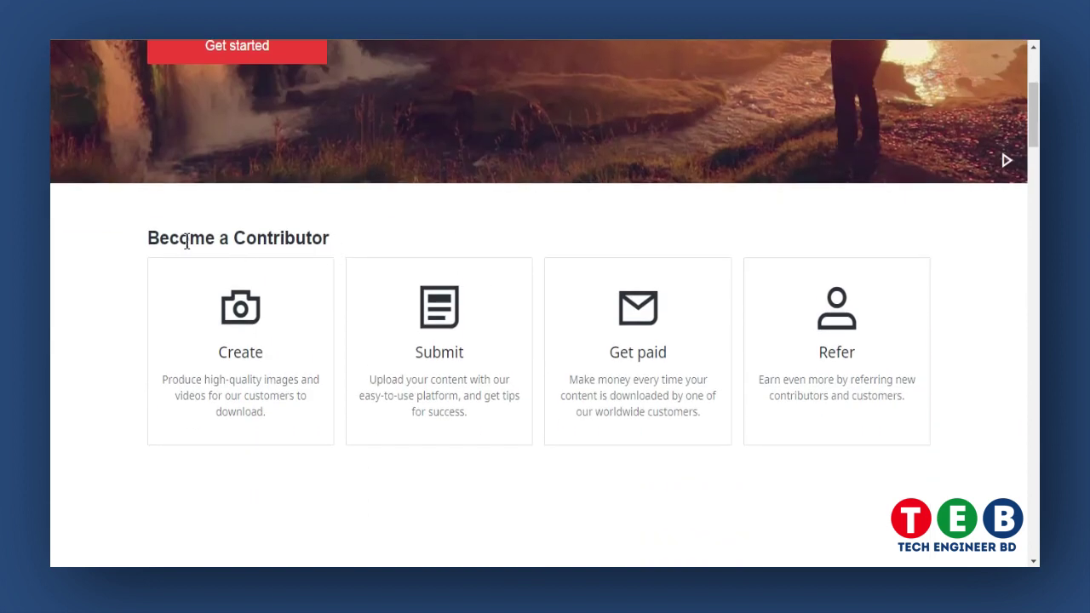
pyautogui.moveTo(188, 239); pyautogui.dragTo(362, 244)
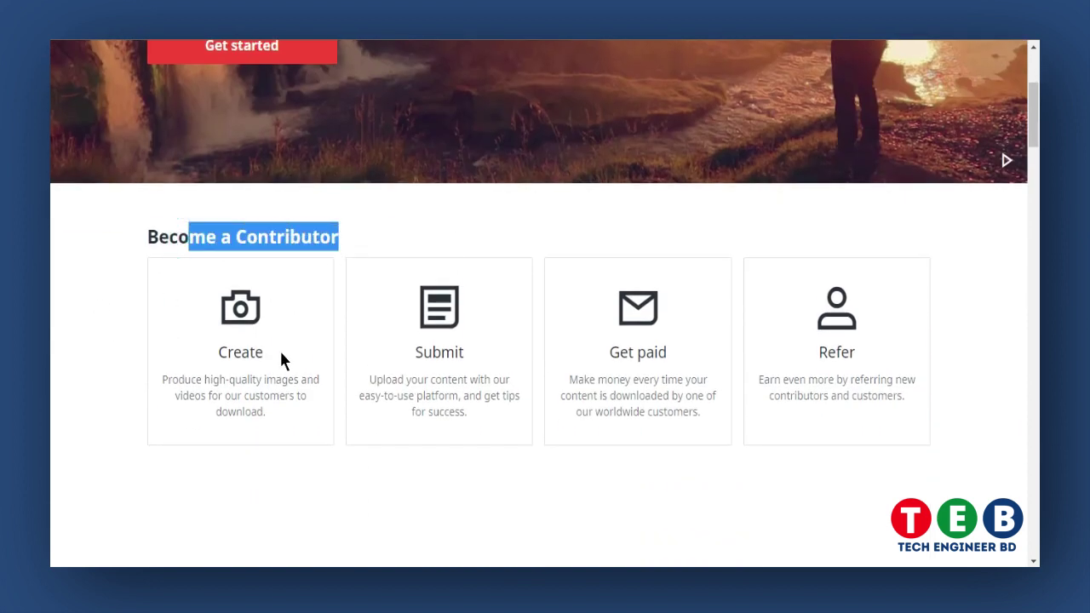
pyautogui.scroll(-1, 283, 339)
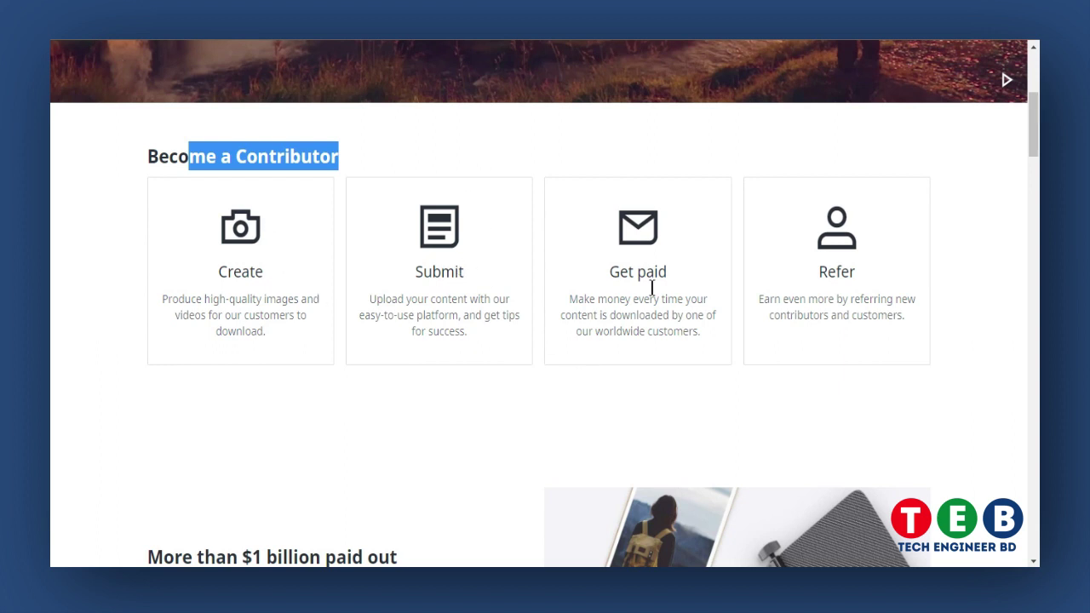
pyautogui.scroll(4, 544, 275)
pyautogui.scroll(-2, 511, 213)
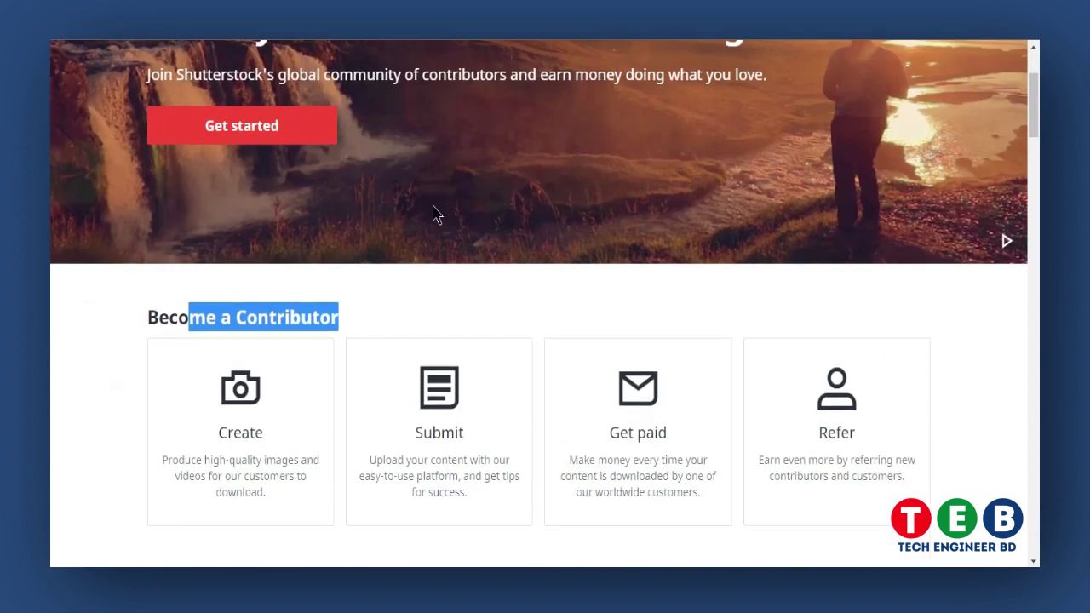
pyautogui.scroll(1, 562, 256)
pyautogui.scroll(-1, 515, 390)
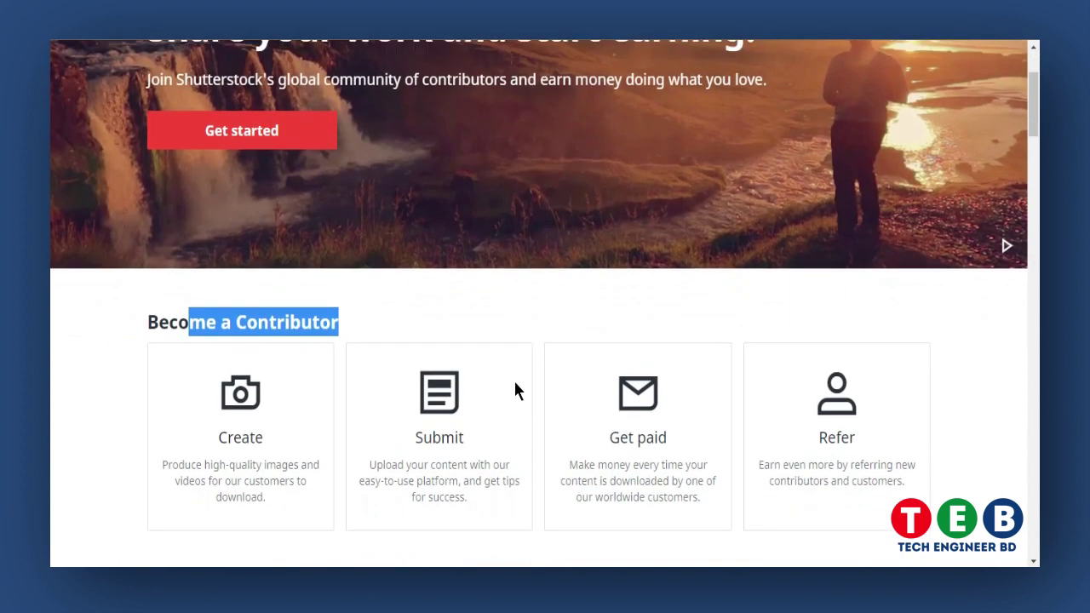
pyautogui.scroll(2, 515, 390)
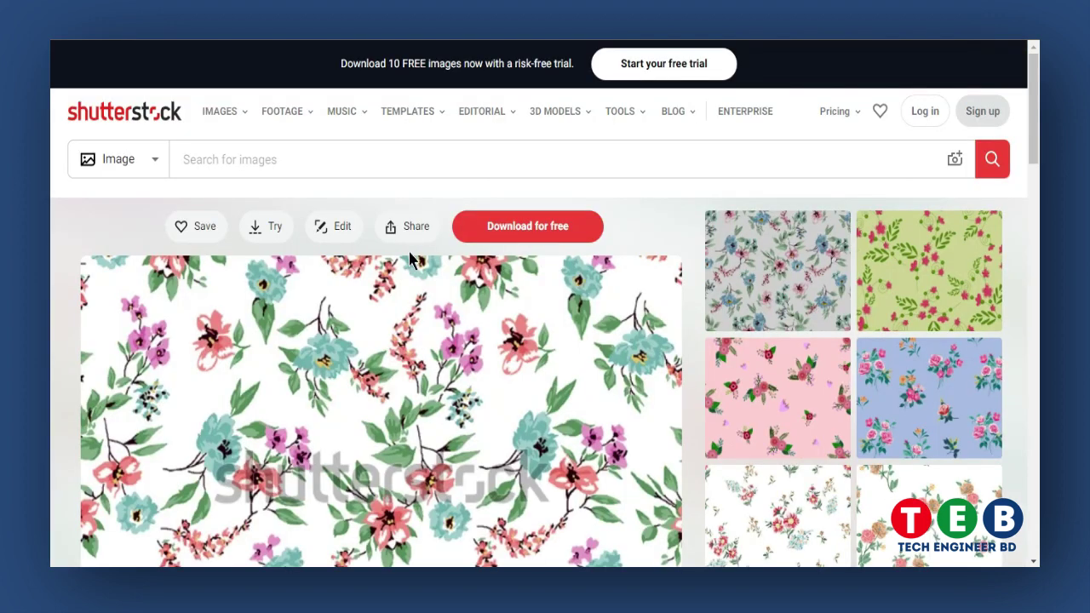
pyautogui.scroll(-6, 477, 264)
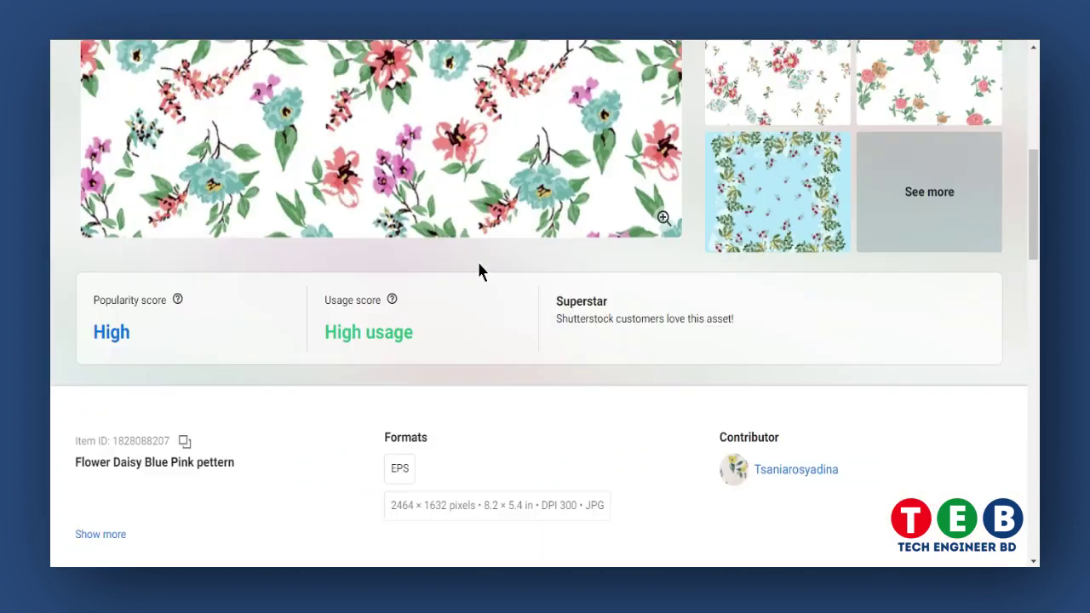
pyautogui.scroll(6, 479, 271)
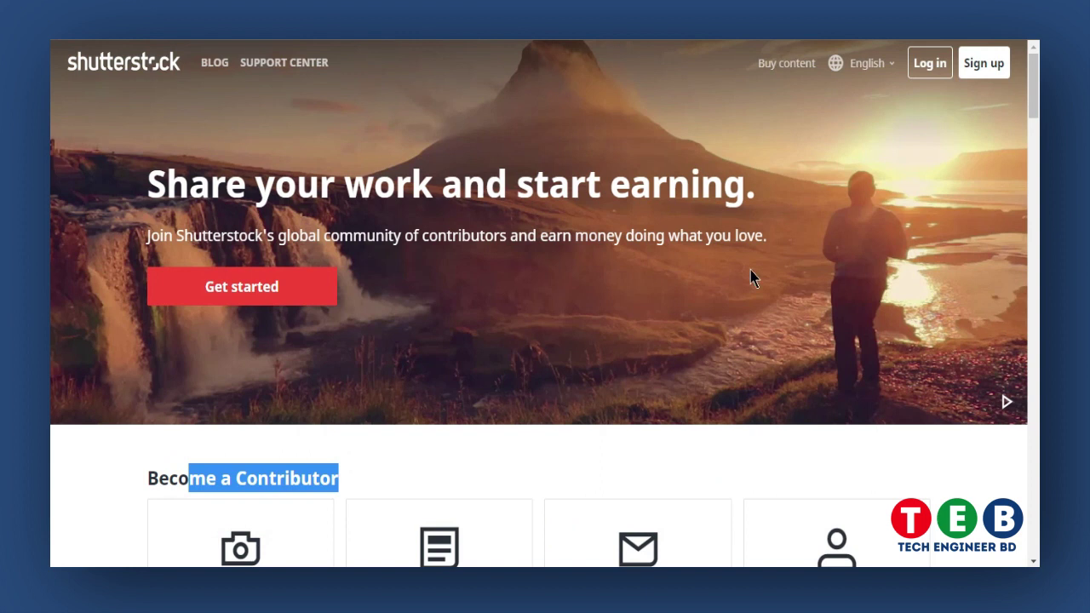
# - Examine the contributor page's sections on referrals, payouts, global community, tools, resources and other contributor platforms
pyautogui.scroll(-3, 750, 270)
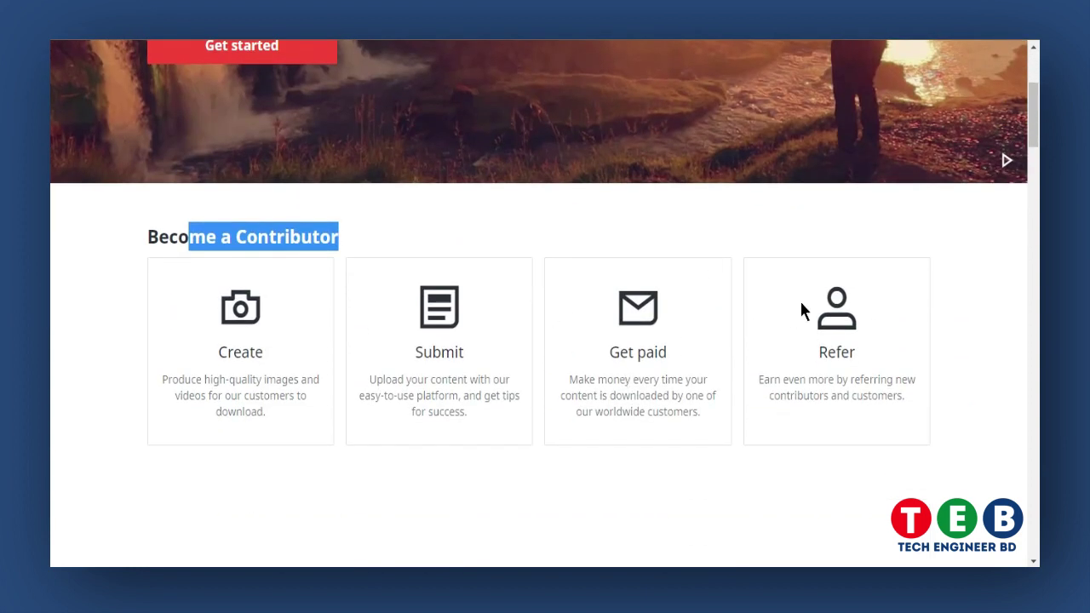
pyautogui.scroll(-1, 806, 309)
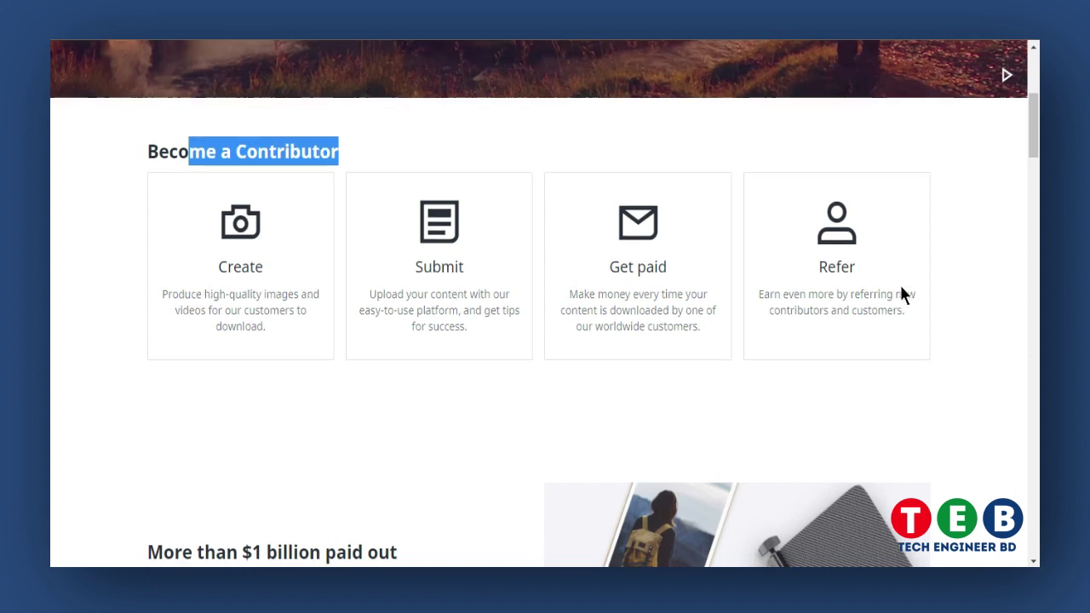
pyautogui.scroll(-3, 904, 293)
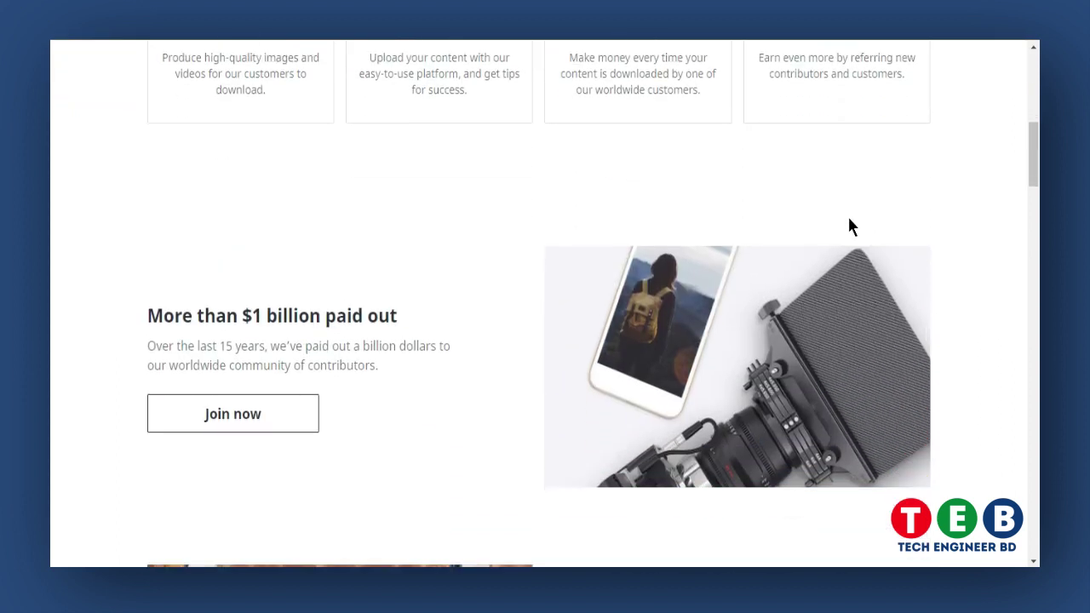
pyautogui.scroll(-1, 421, 242)
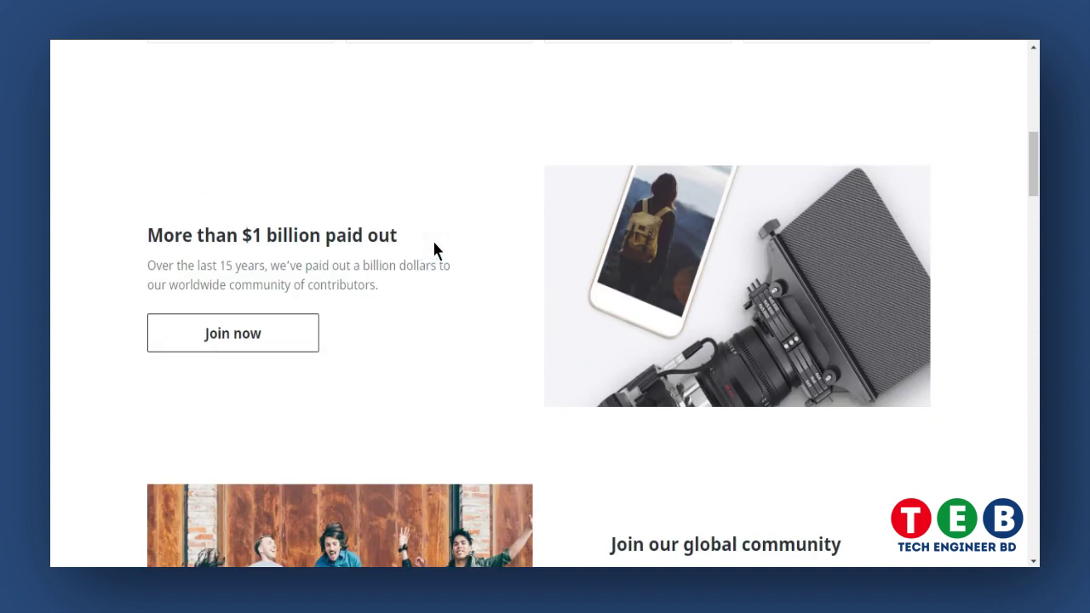
pyautogui.scroll(-8, 433, 247)
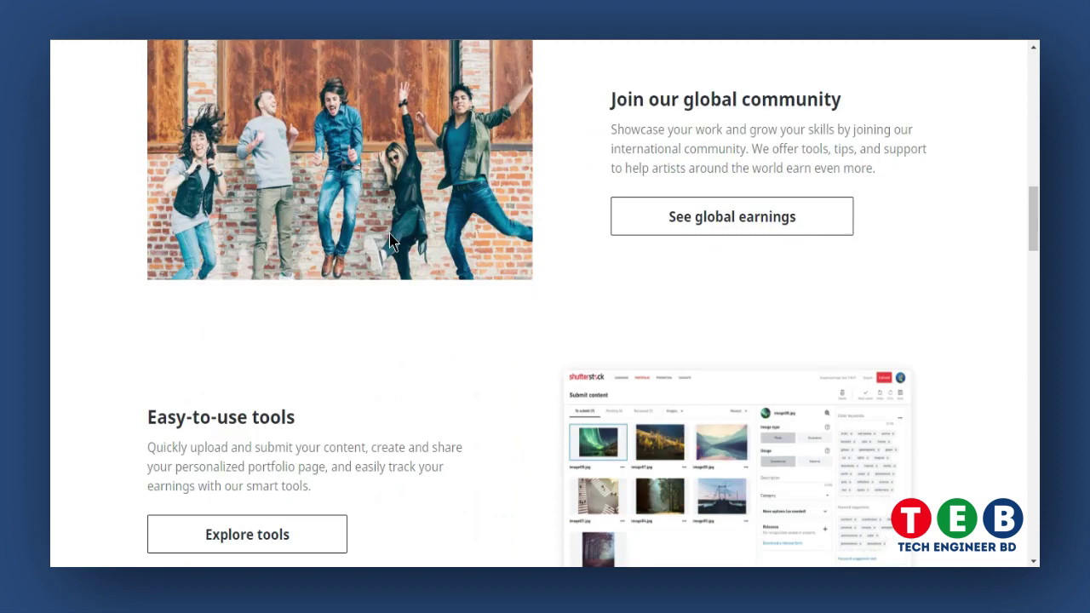
pyautogui.scroll(-13, 387, 242)
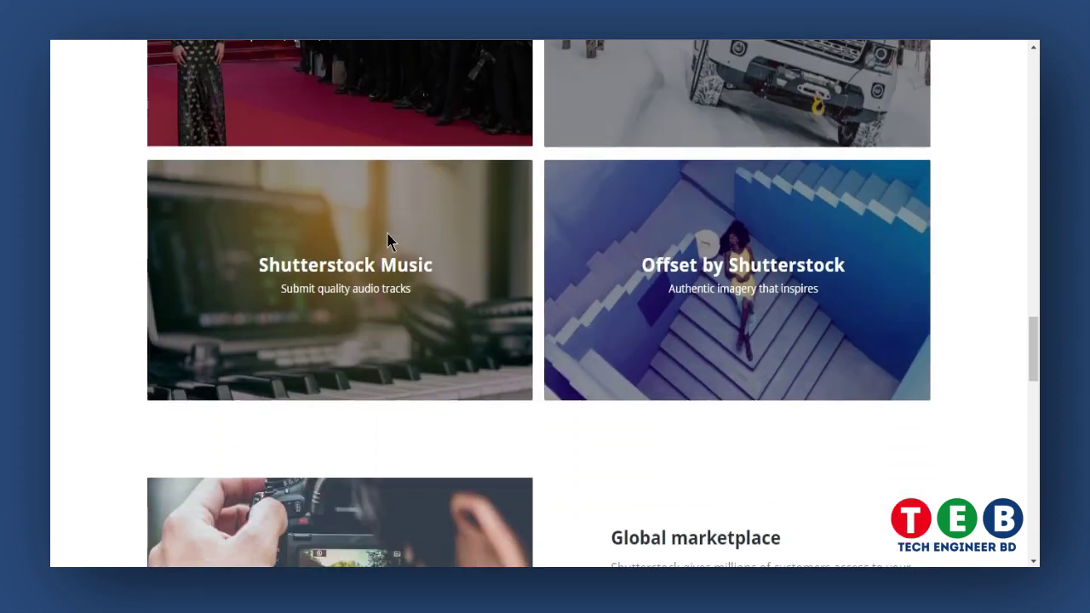
pyautogui.scroll(-3, 387, 241)
pyautogui.scroll(20, 387, 242)
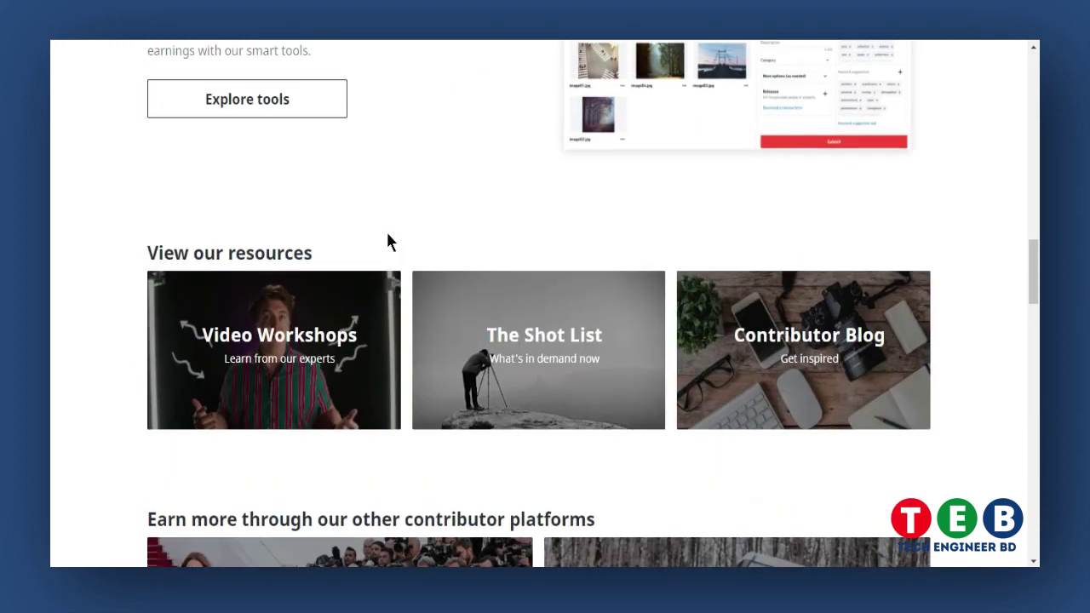
# - Open the contributor sign-up form through the payout section's Join now link and fill in the full name and display name
pyautogui.scroll(-3, 388, 242)
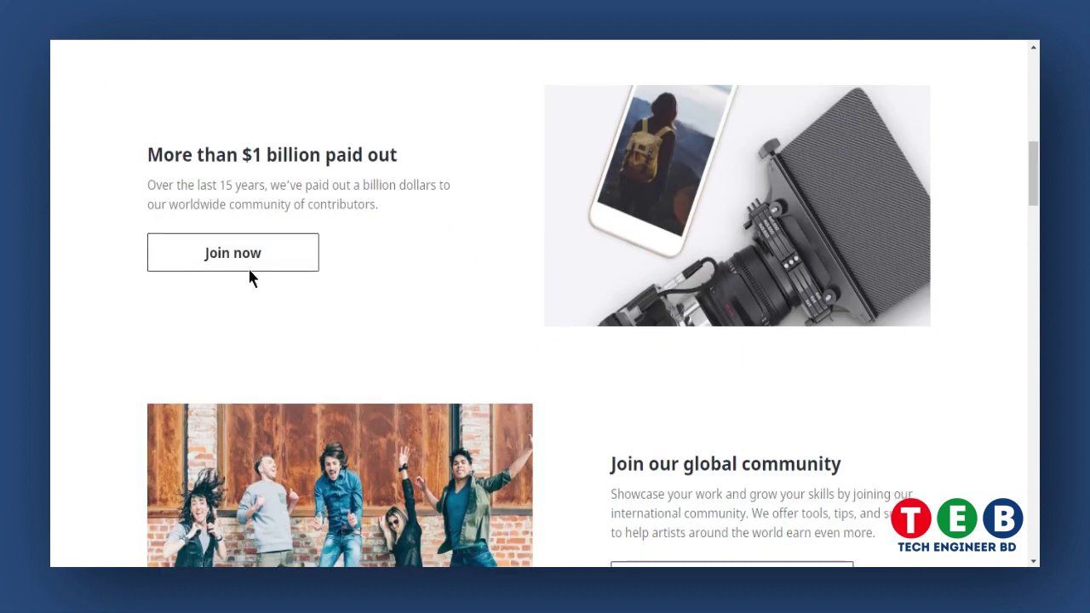
pyautogui.click(184, 257)
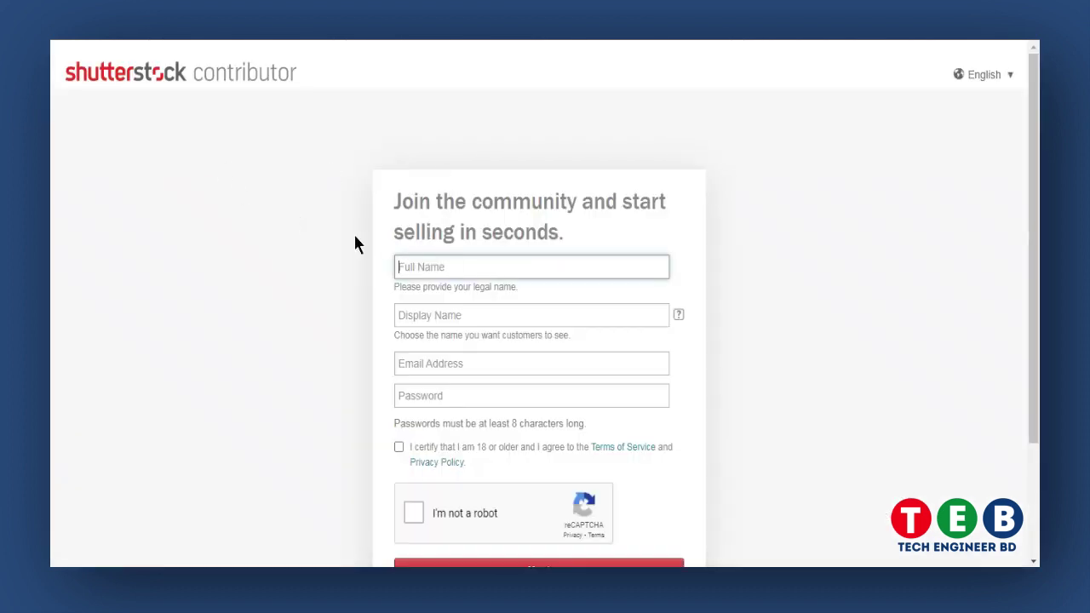
pyautogui.scroll(-1, 358, 226)
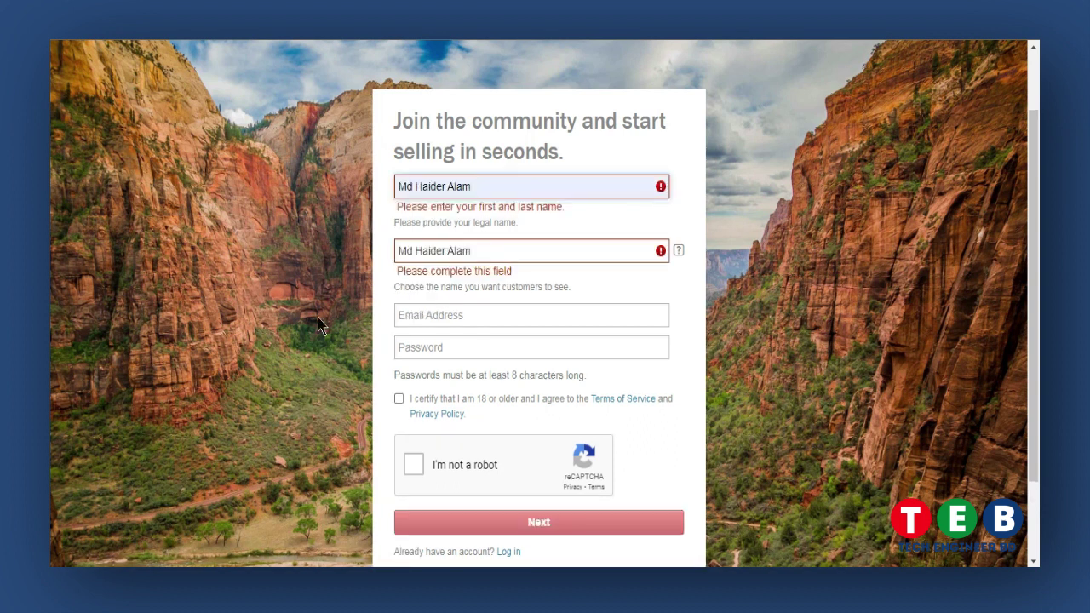
pyautogui.click(516, 249)
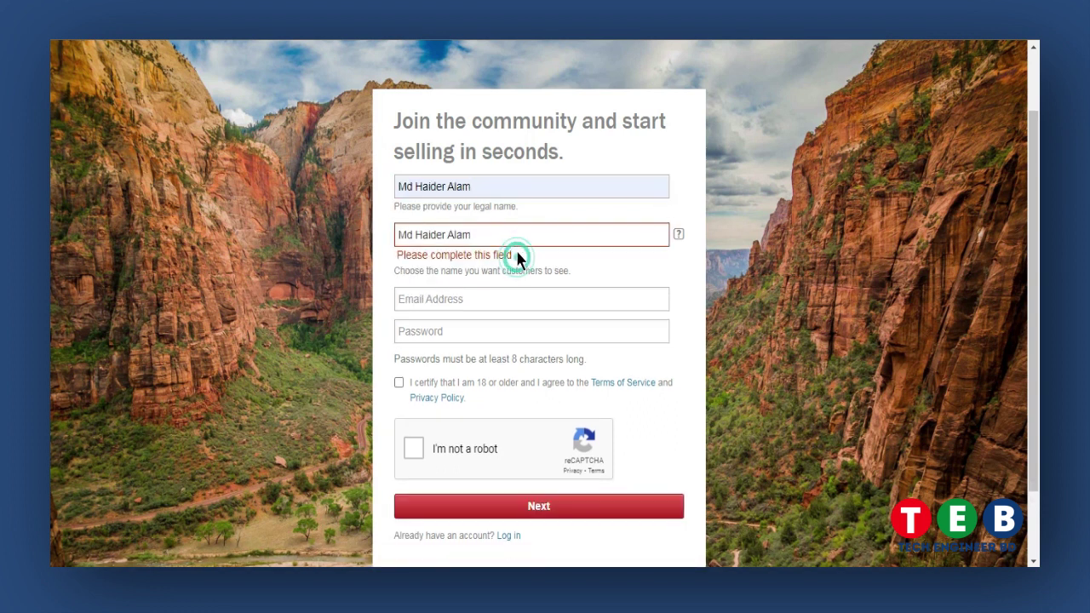
pyautogui.tripleClick(510, 235)
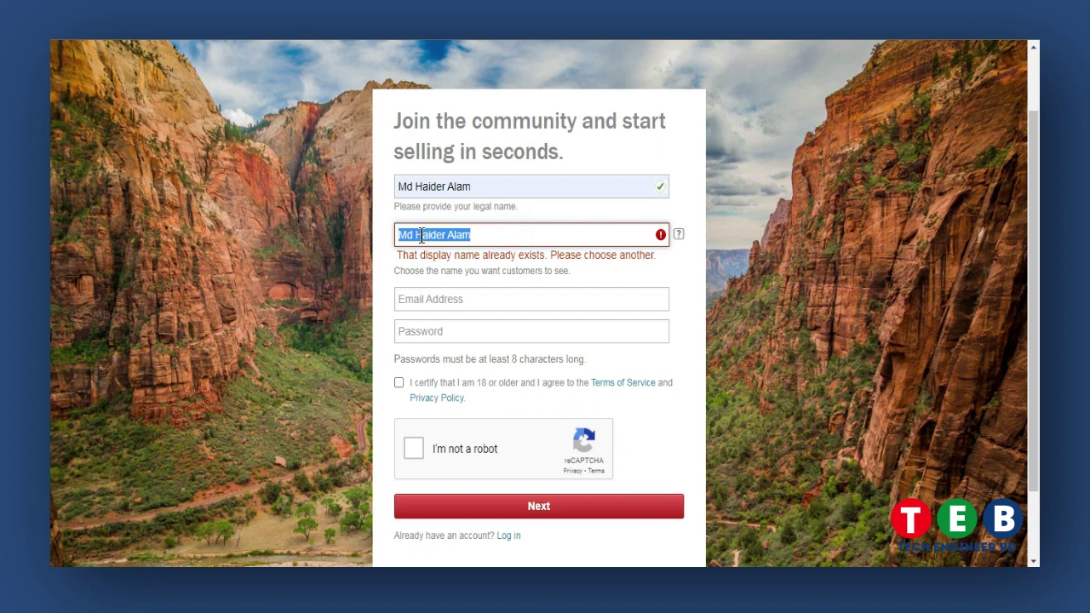
# - Leave the email address empty and certify being 18 or older and agreeing to the Terms of Service and Privacy Policy
pyautogui.click(417, 298)
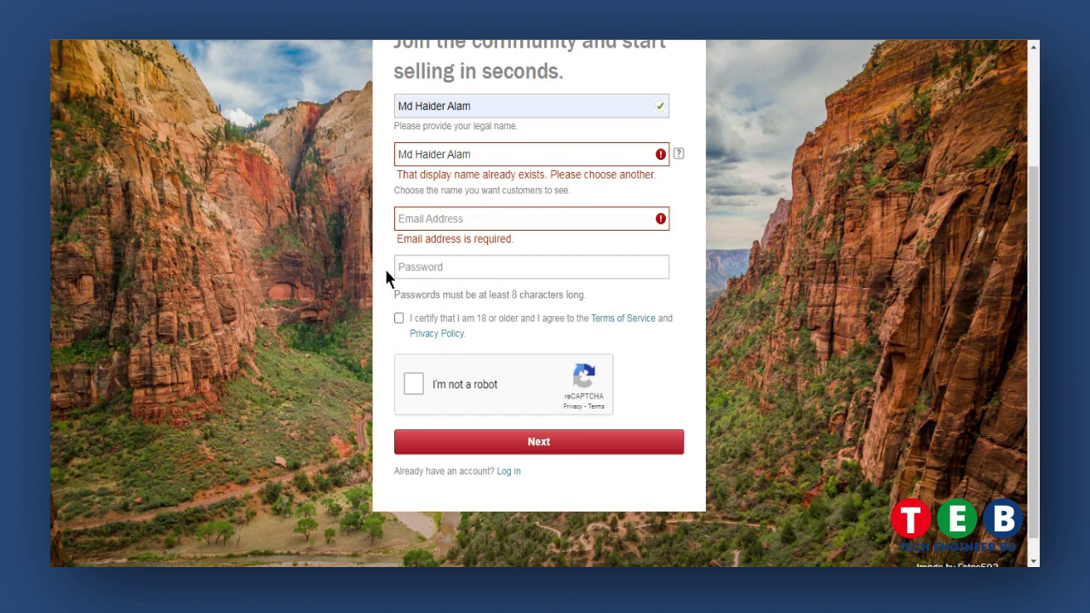
pyautogui.click(399, 318)
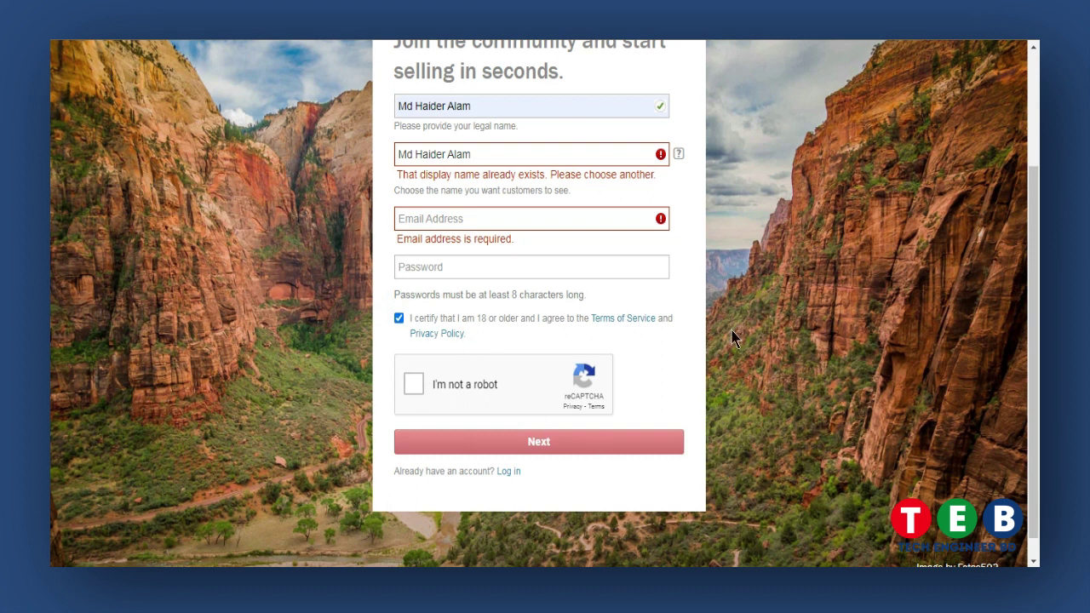
pyautogui.scroll(2, 720, 219)
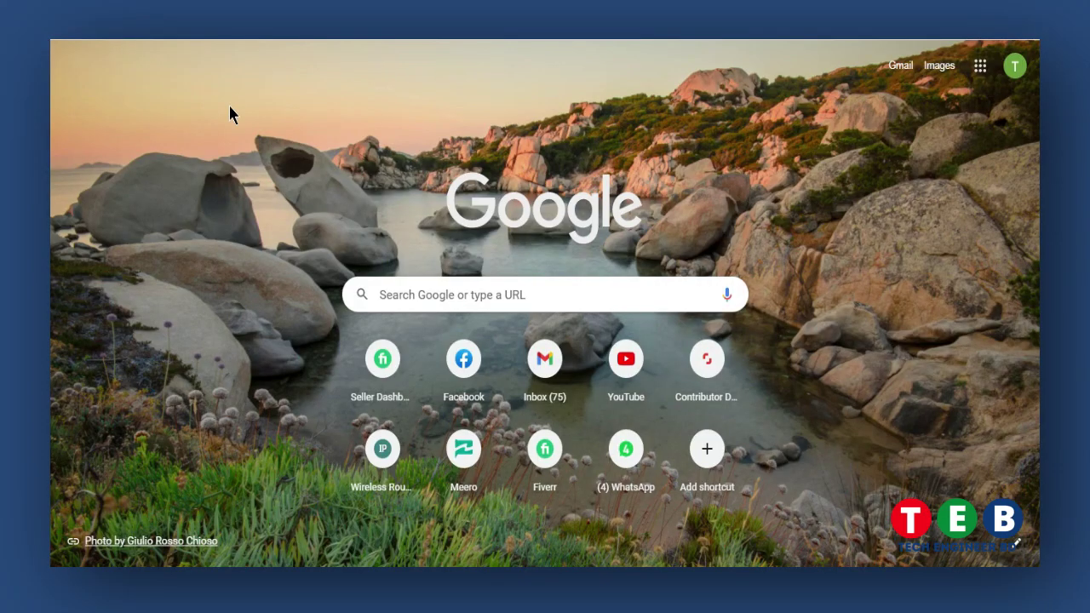
# - Open Gmail in a new tab and read the "Verify your email address" message from Shutterstock Contributors
pyautogui.write('gma')
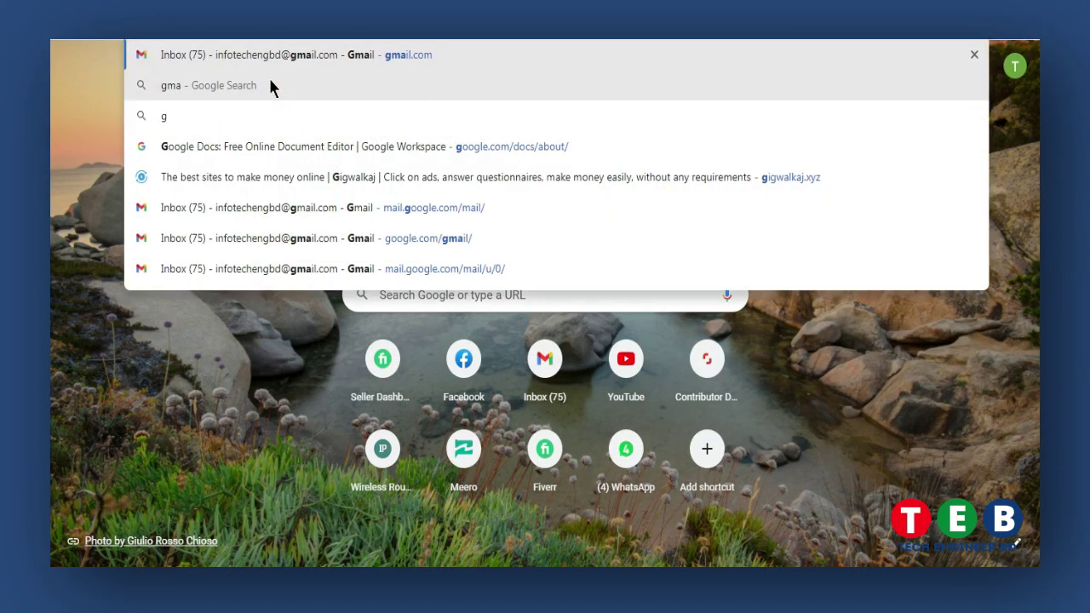
pyautogui.press('Return')
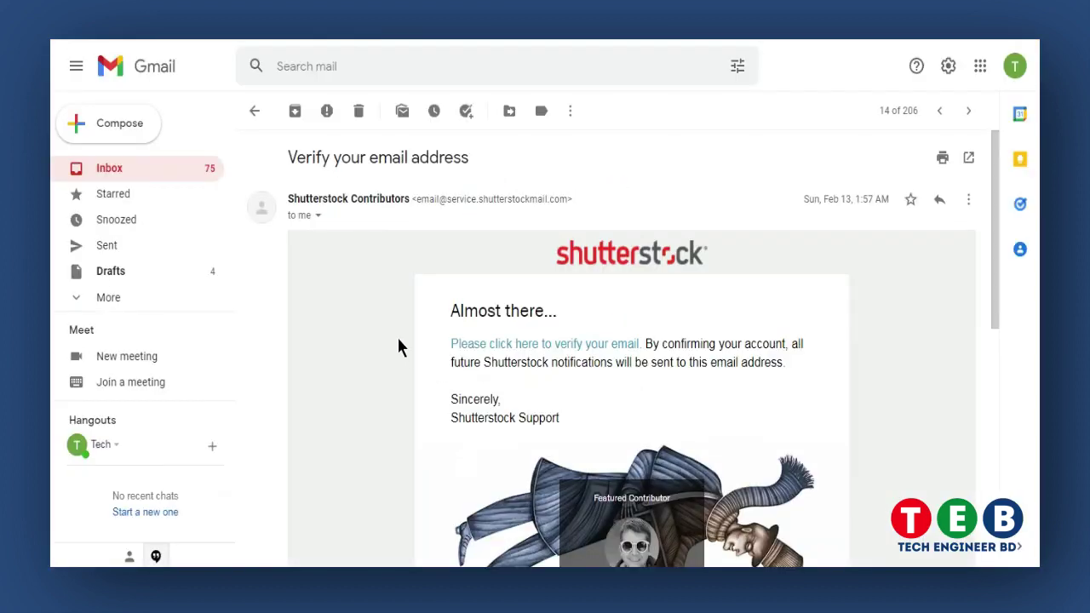
pyautogui.scroll(-1, 398, 340)
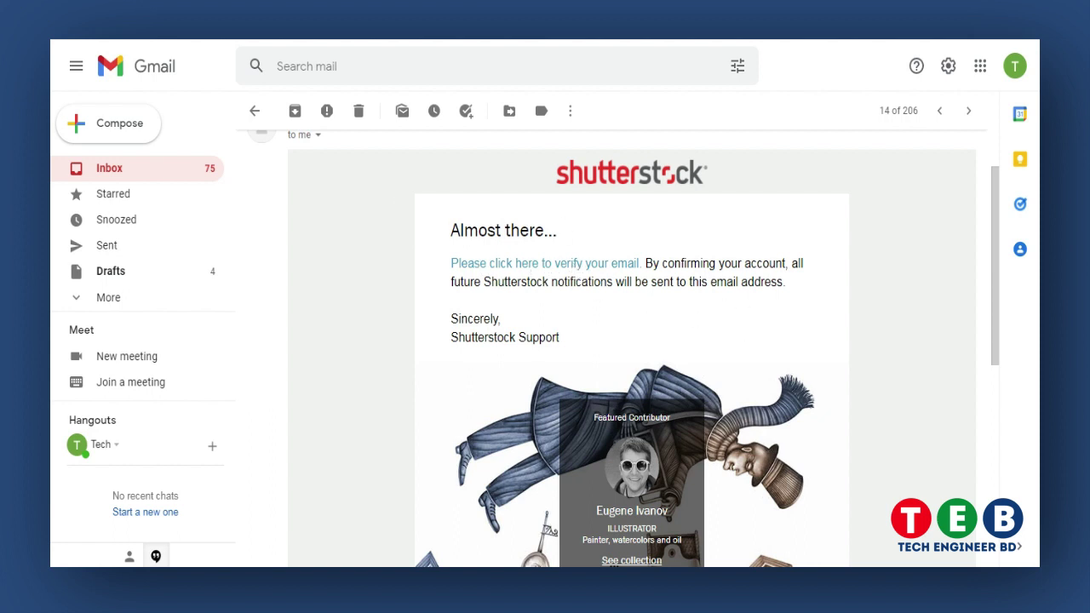
# - Open the Shutterstock Contributor Dashboard at contributor-accounts.shutterstock.com in a new browser tab
pyautogui.hotkey('ctrl', 't')
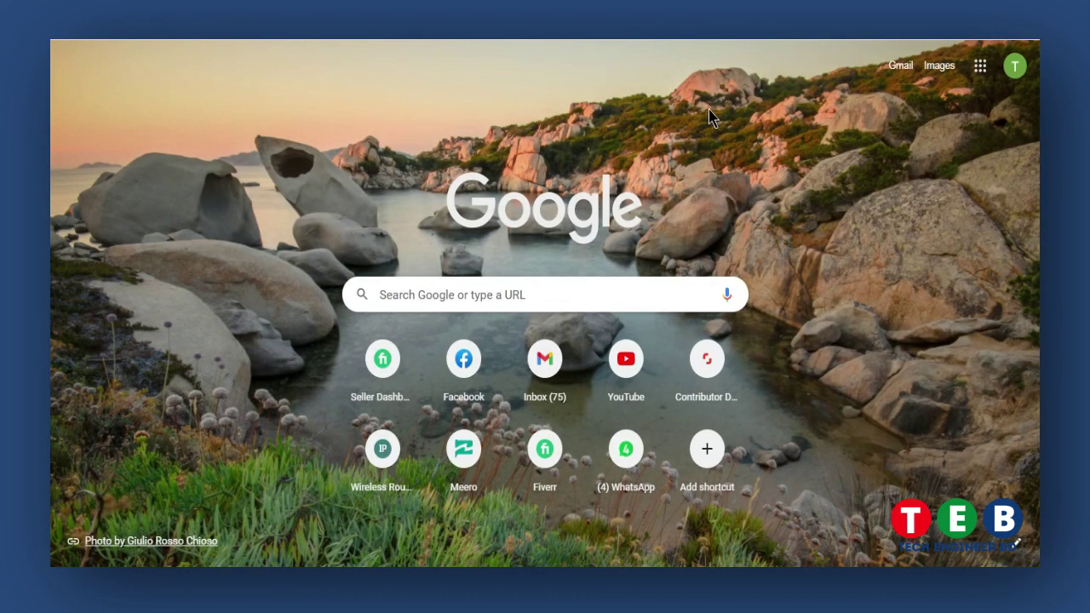
pyautogui.write('con')
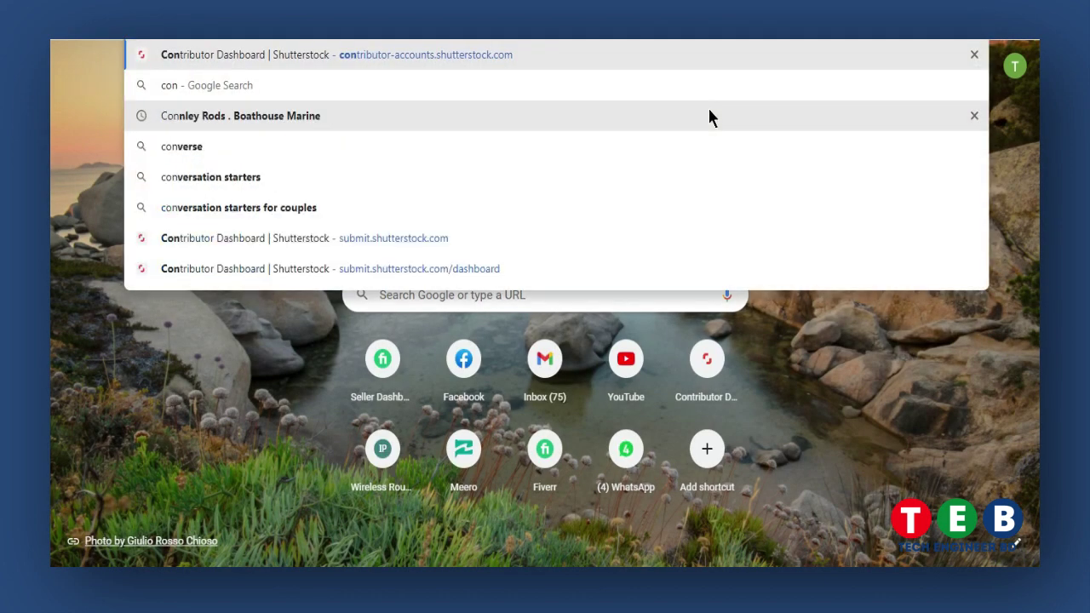
pyautogui.press('Right')
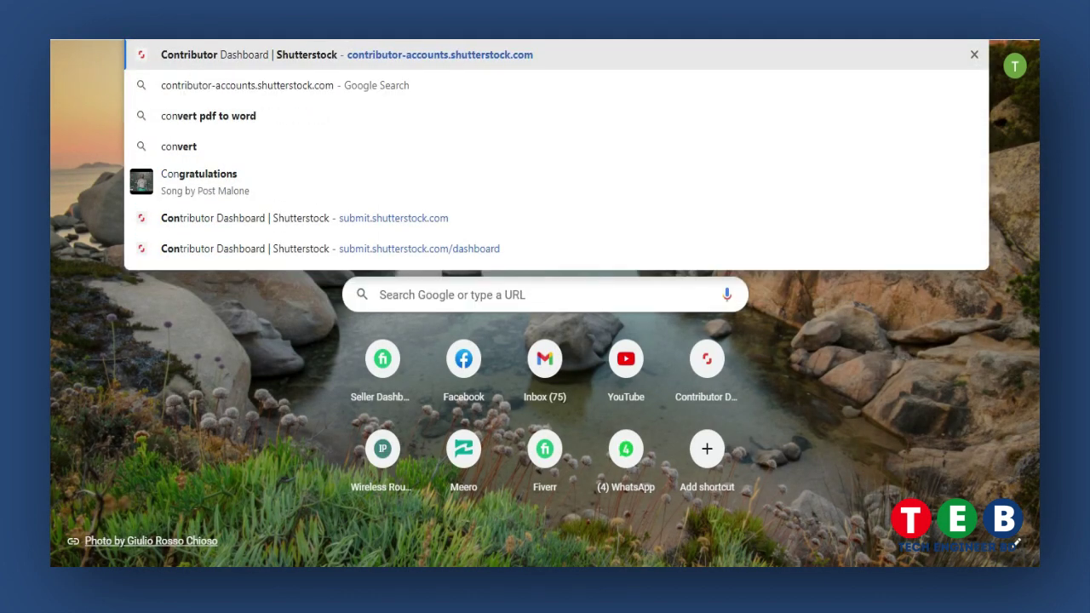
pyautogui.press('Return')
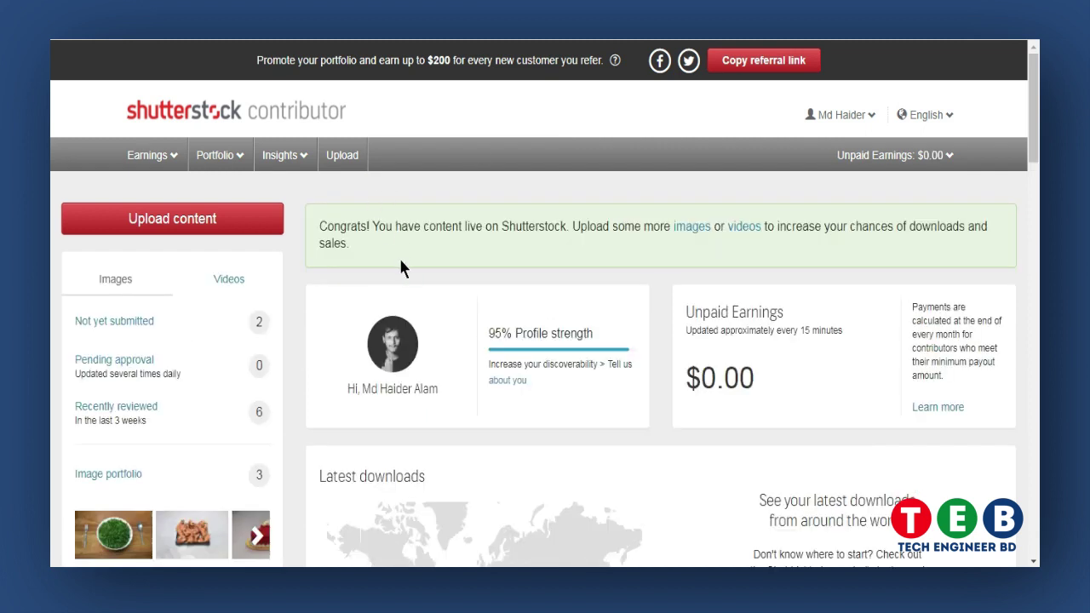
# - Open the Personalize My Portfolio page and review the display name, portfolio URL, tagline, location, contributor type, styles, subjects and equipment fields
pyautogui.click(846, 115)
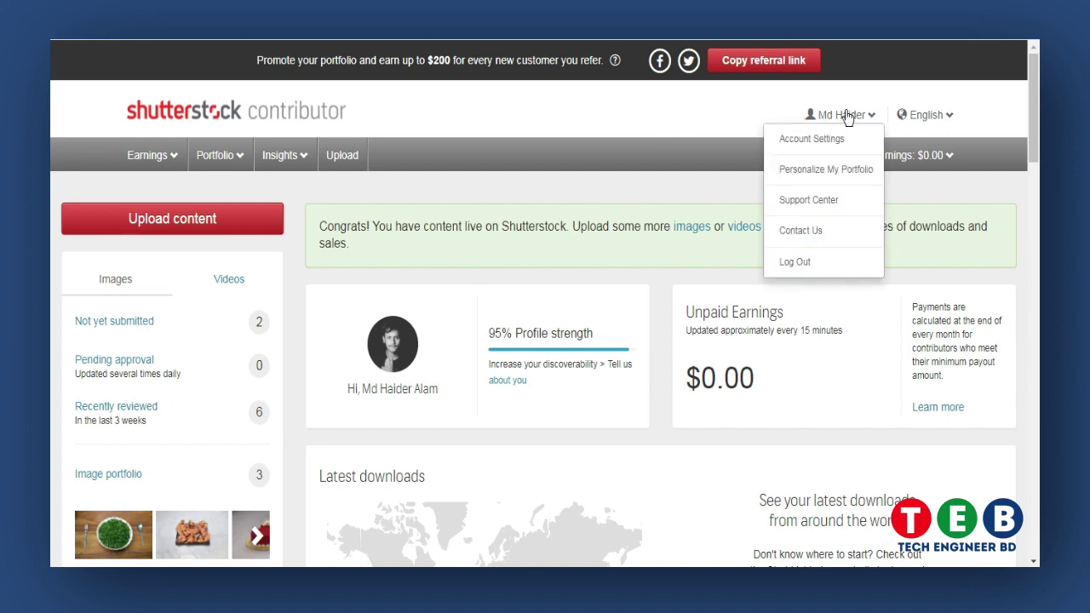
pyautogui.click(822, 168)
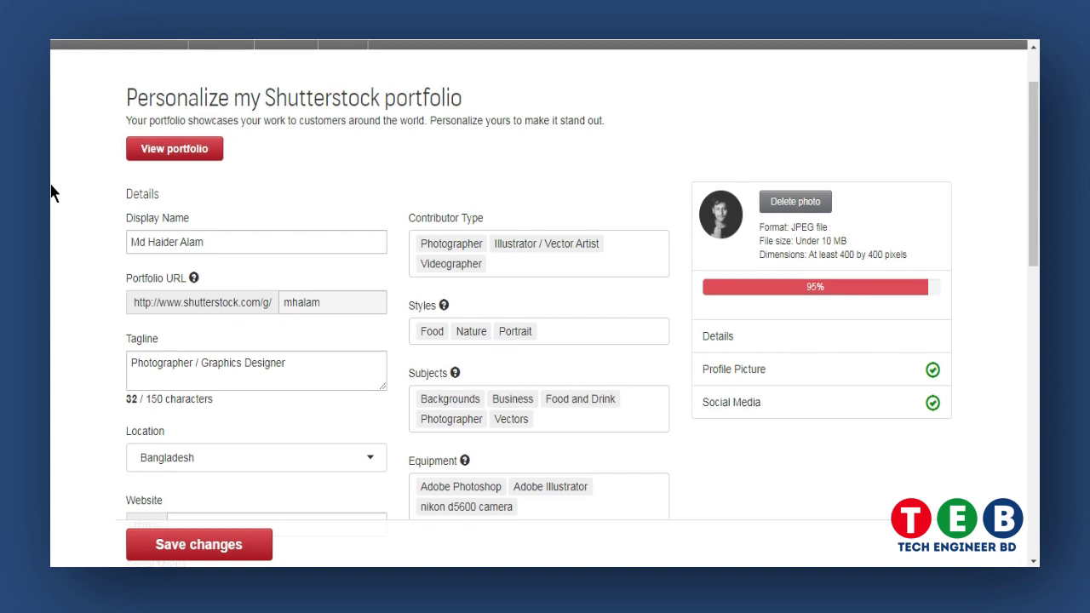
pyautogui.scroll(-1, 85, 170)
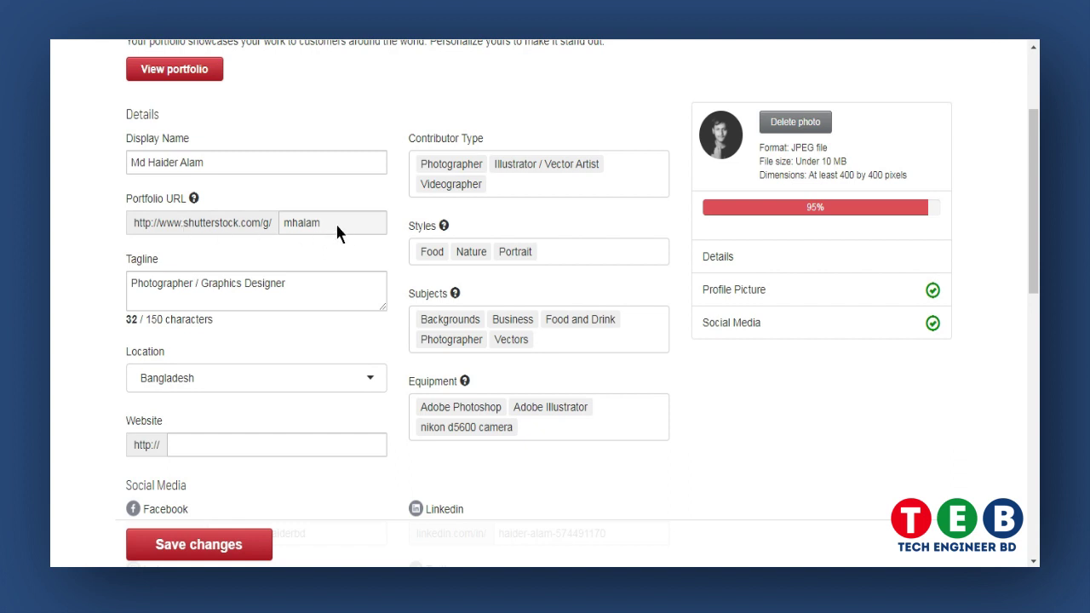
pyautogui.scroll(-1, 335, 223)
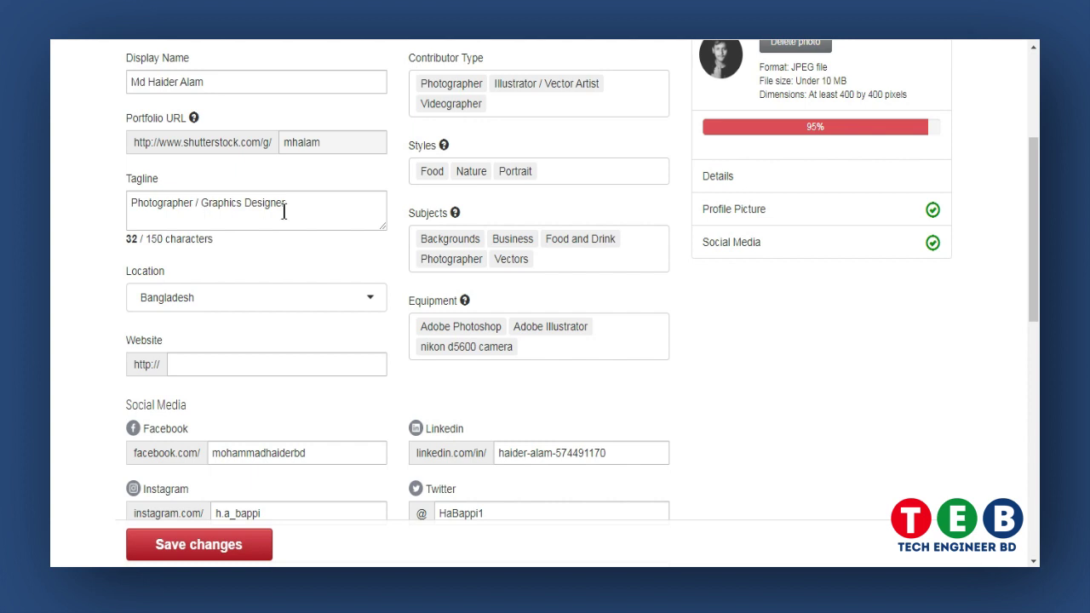
pyautogui.scroll(-1, 284, 212)
pyautogui.scroll(-1, 214, 223)
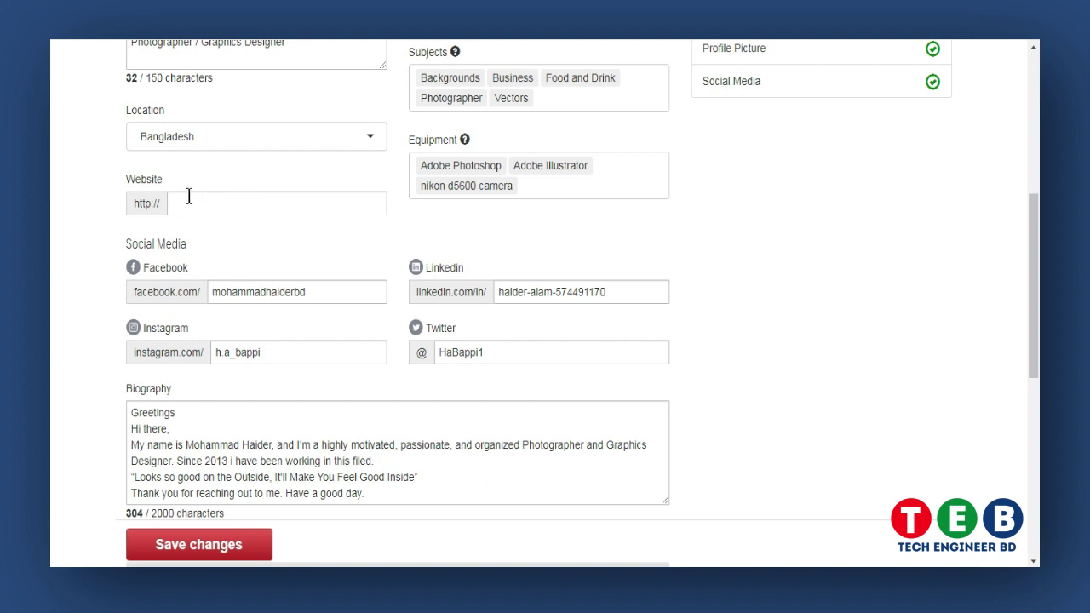
# - Examine the portfolio's social media links, biography and public sets down to the page footer
pyautogui.scroll(-1, 186, 192)
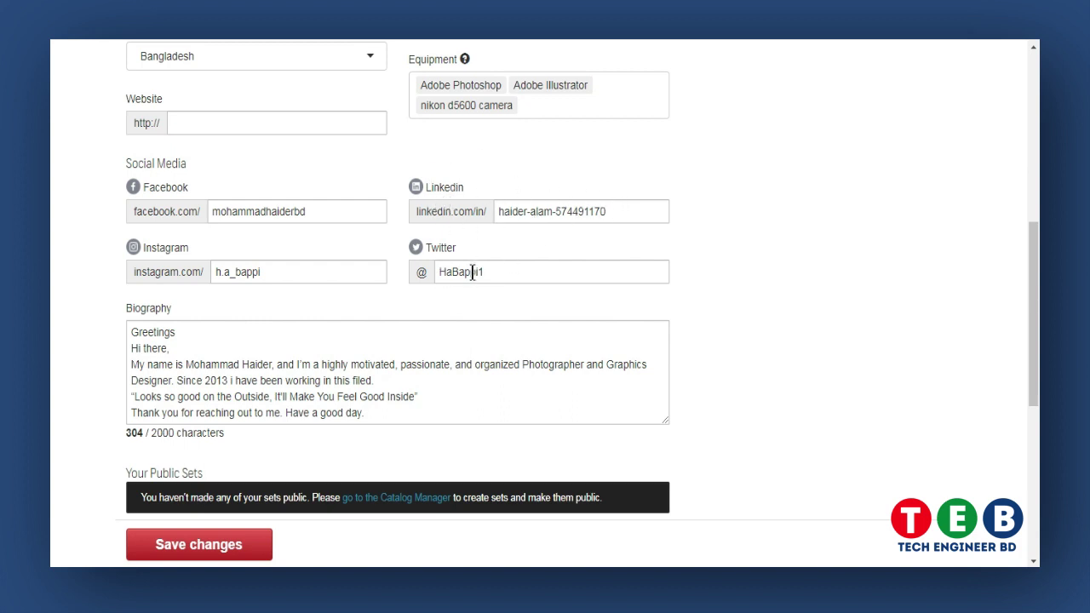
pyautogui.scroll(-1, 336, 258)
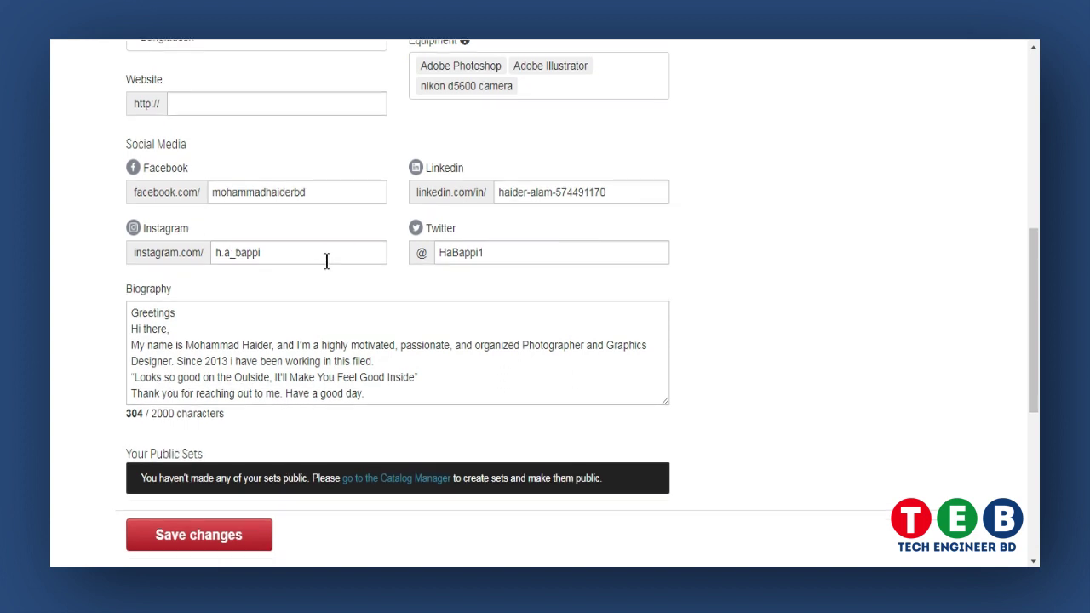
pyautogui.scroll(-1, 285, 270)
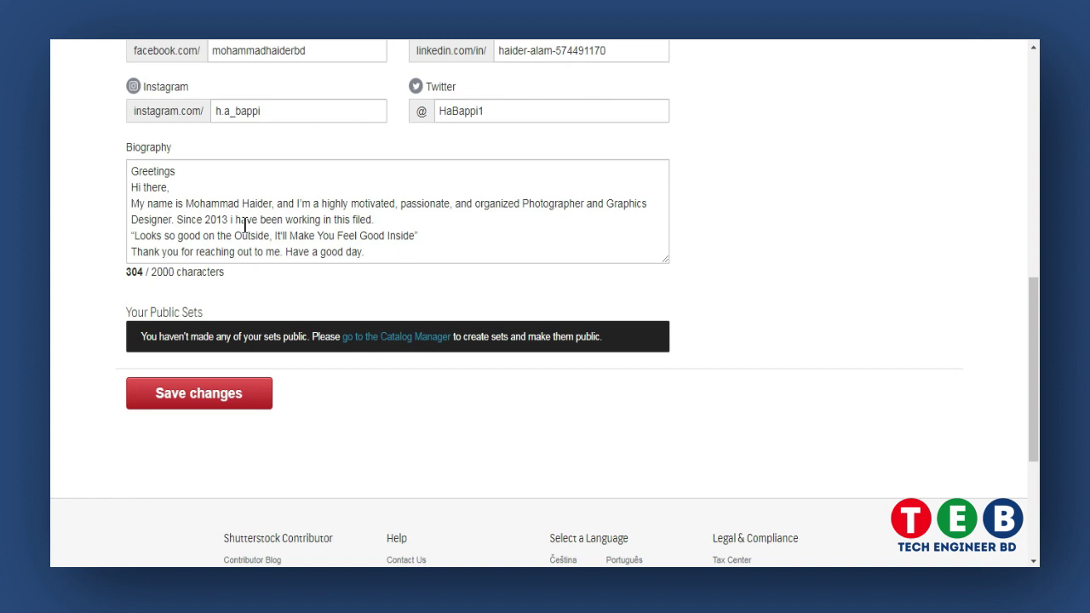
pyautogui.scroll(-1, 245, 225)
pyautogui.scroll(2, 888, 333)
pyautogui.scroll(-1, 858, 325)
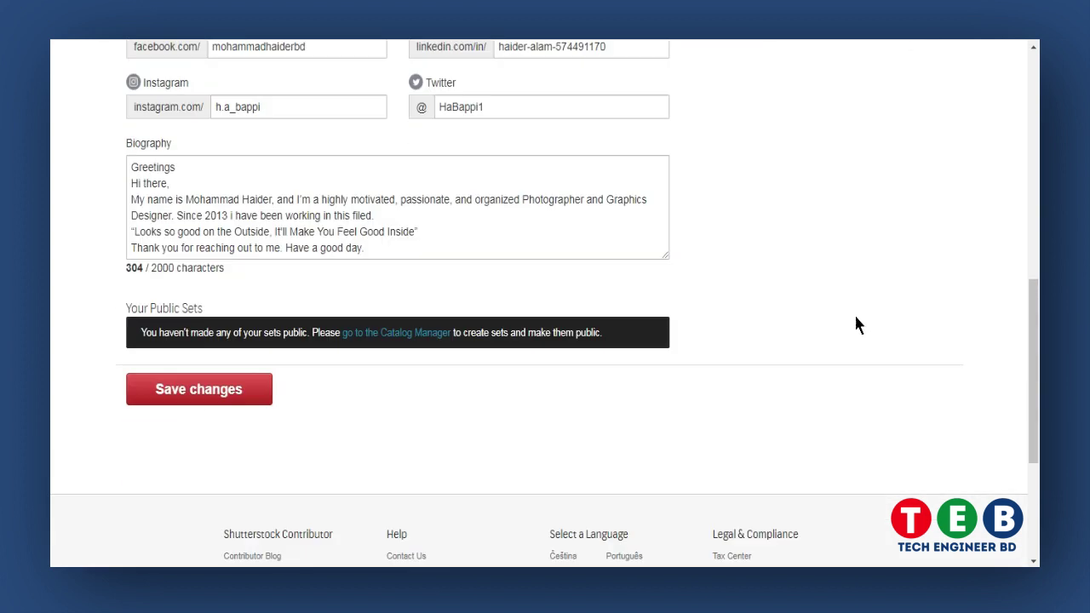
pyautogui.scroll(-2, 855, 324)
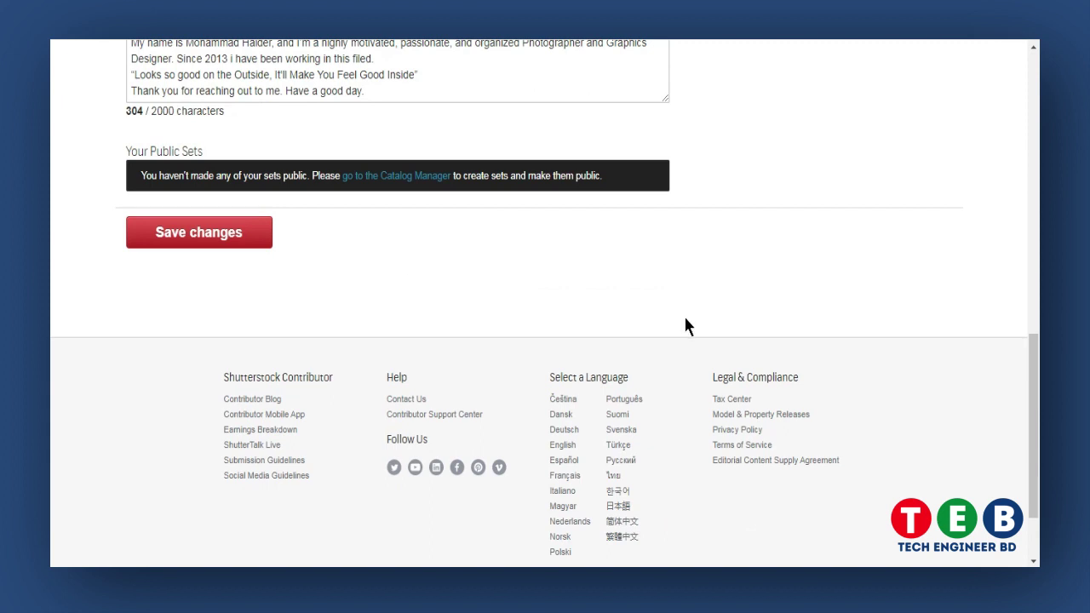
# - Return to the portfolio details and review the profile photo requirements, completion bar, profile checklist and website field
pyautogui.scroll(9, 669, 332)
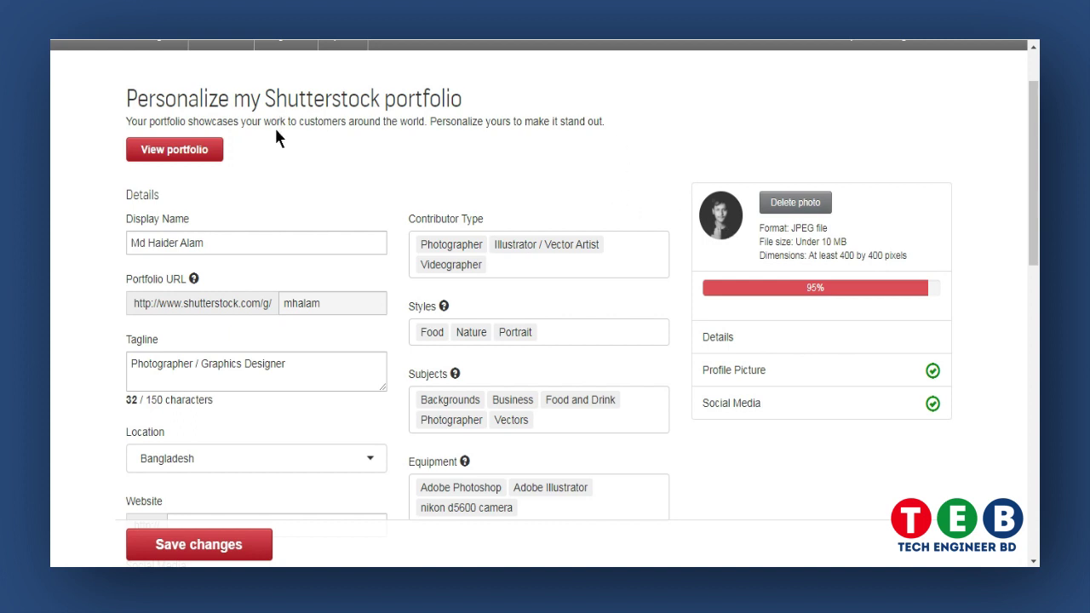
pyautogui.scroll(1, 700, 169)
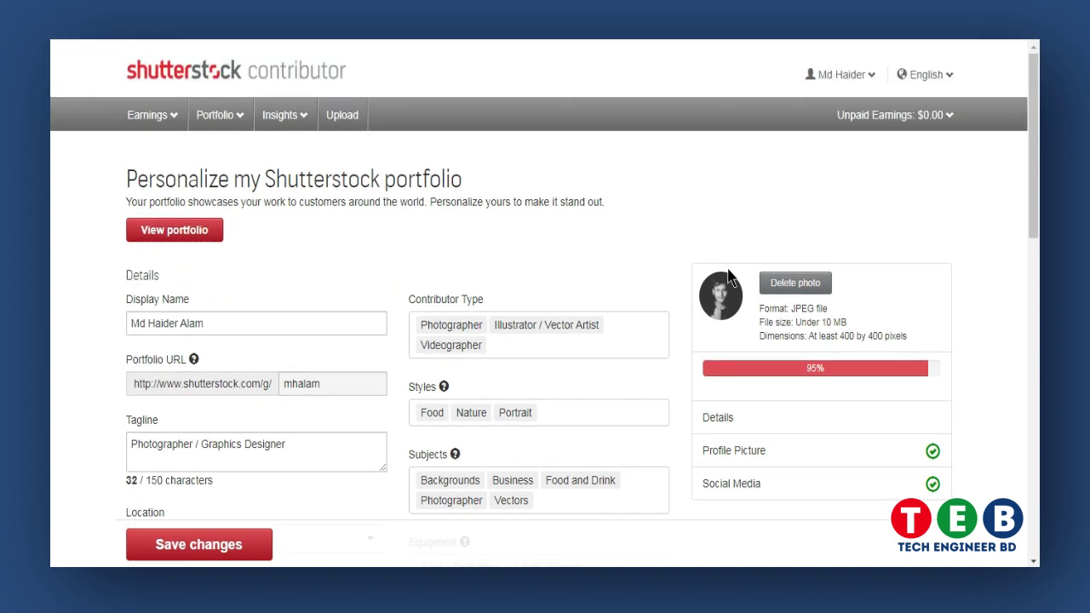
pyautogui.scroll(-2, 742, 202)
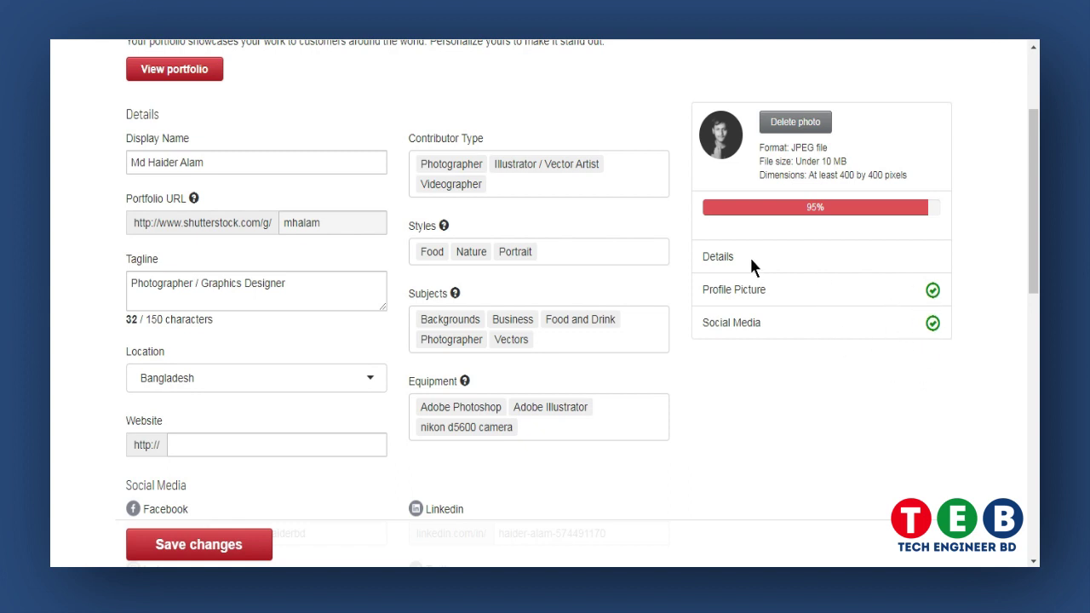
pyautogui.scroll(-2, 632, 250)
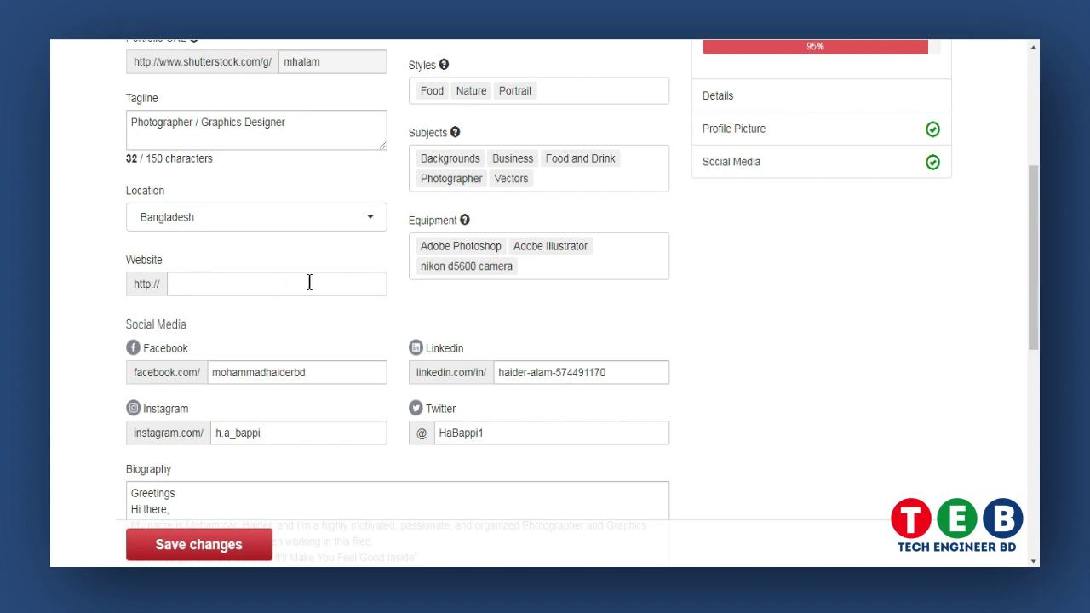
pyautogui.scroll(3, 892, 249)
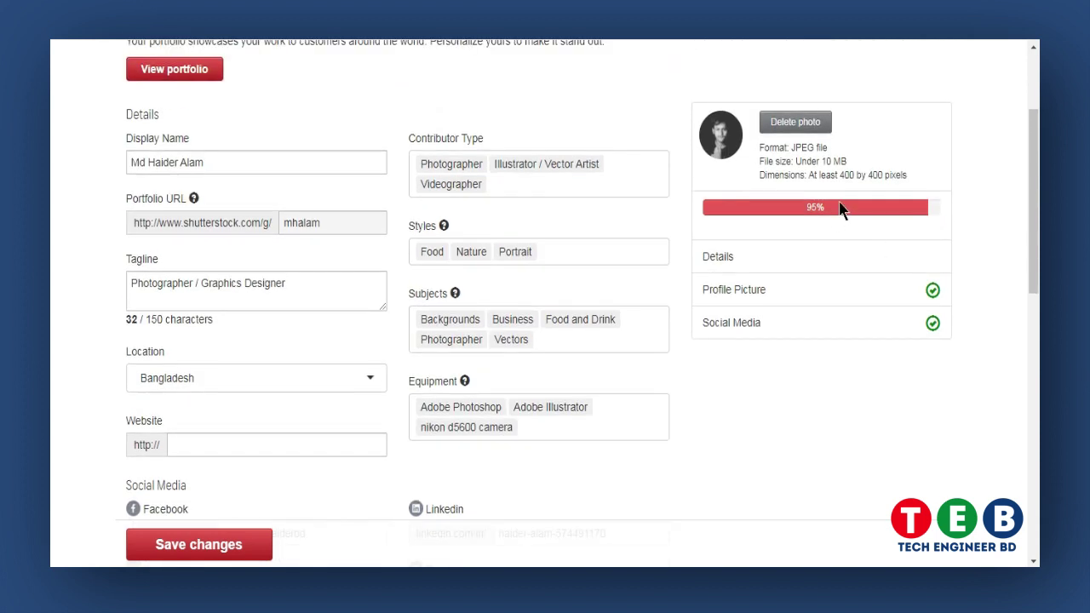
pyautogui.scroll(1, 703, 205)
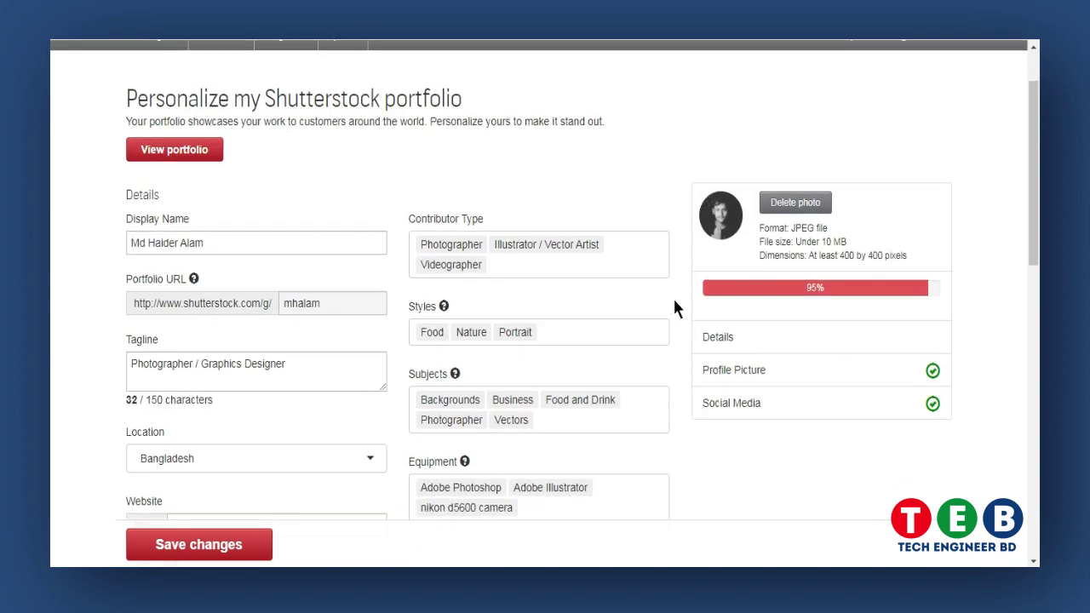
pyautogui.scroll(1, 673, 309)
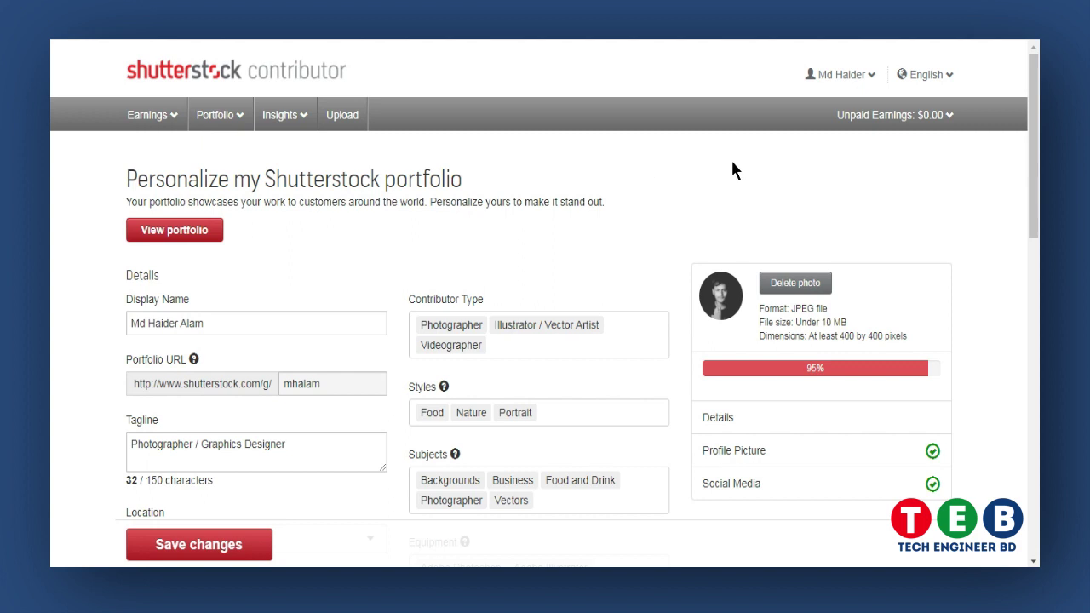
# - Open Account Settings and examine the account details, contact information, payout method, minimum payout and licensing options
pyautogui.click(841, 74)
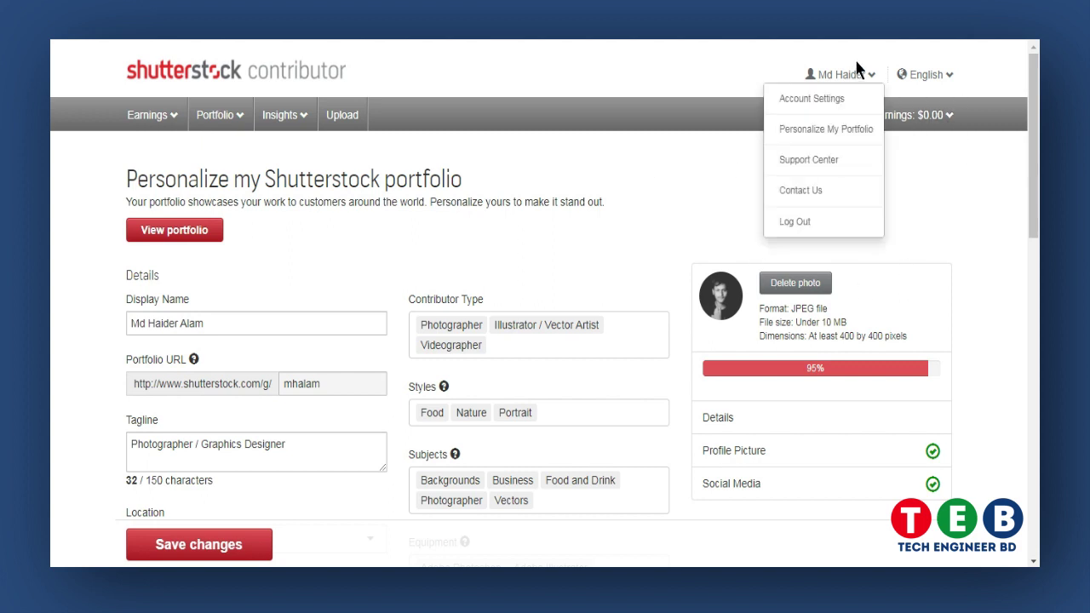
pyautogui.click(817, 103)
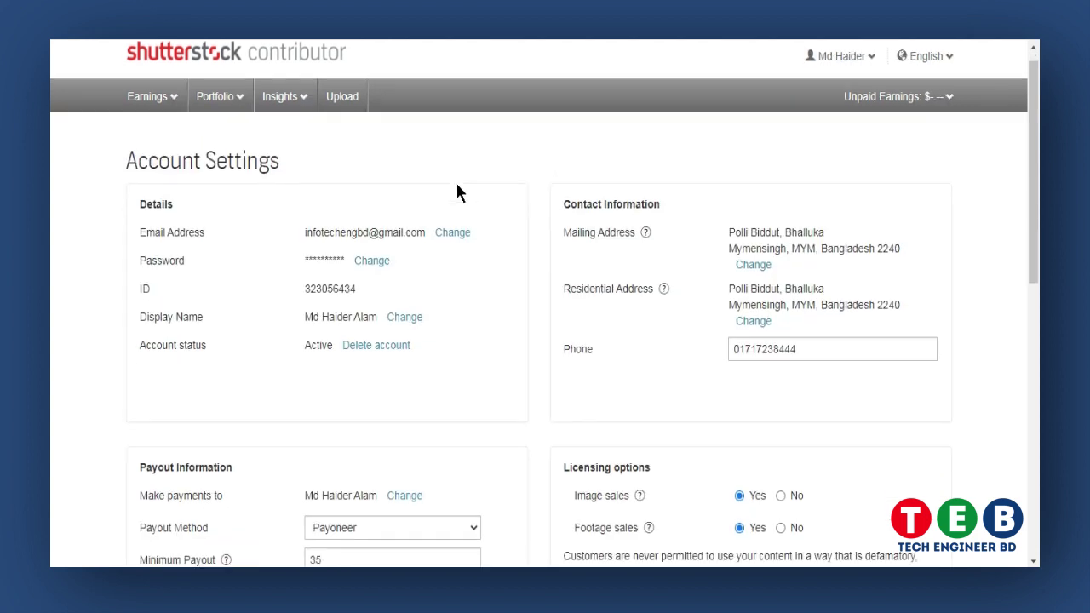
pyautogui.scroll(-2, 456, 191)
pyautogui.scroll(-2, 457, 185)
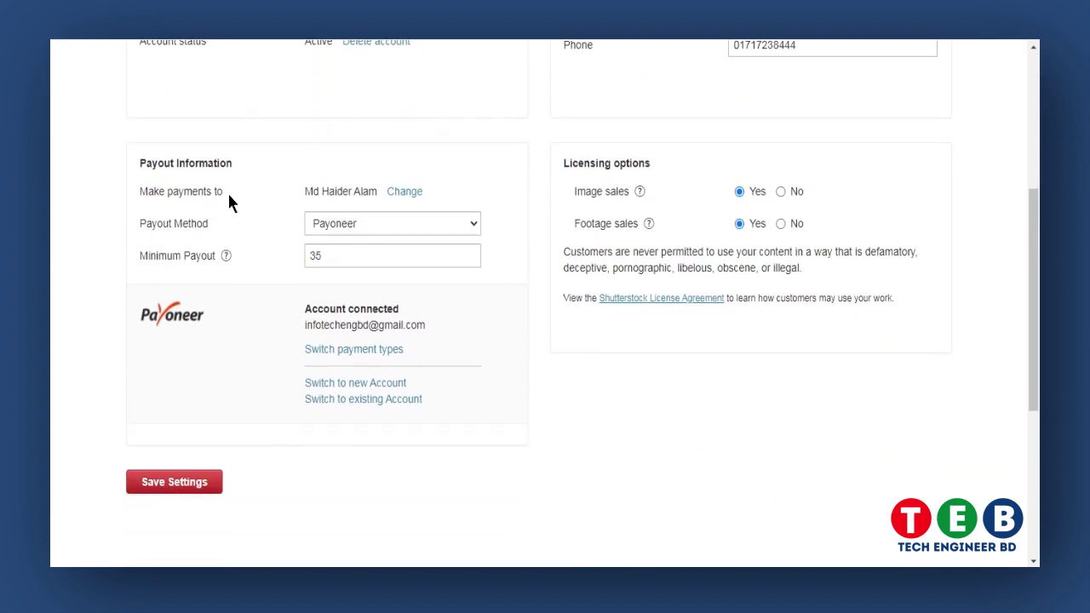
pyautogui.scroll(-1, 295, 183)
pyautogui.scroll(1, 194, 213)
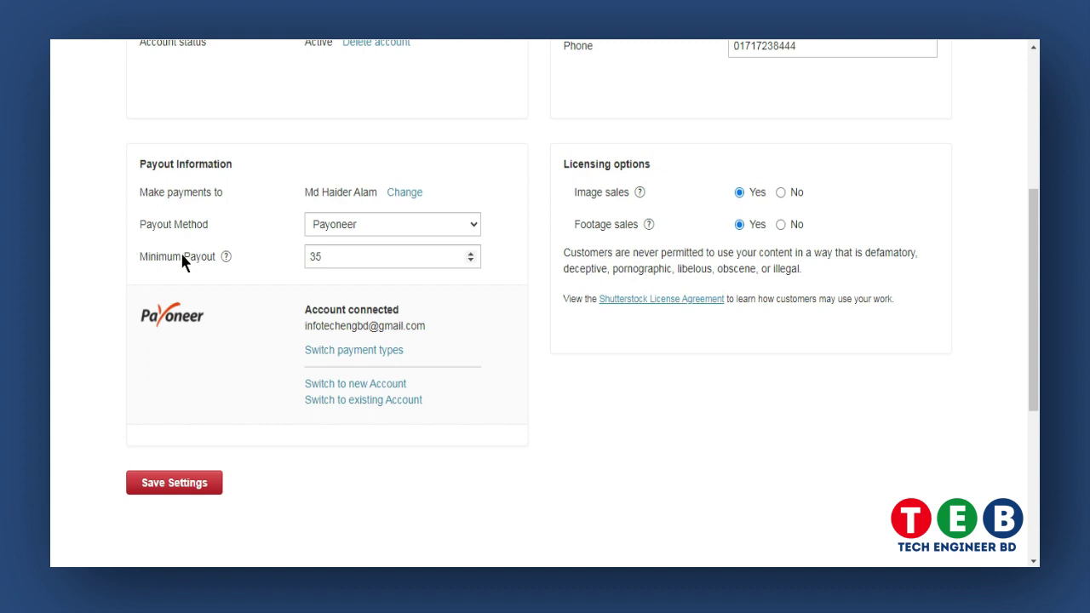
pyautogui.scroll(1, 172, 253)
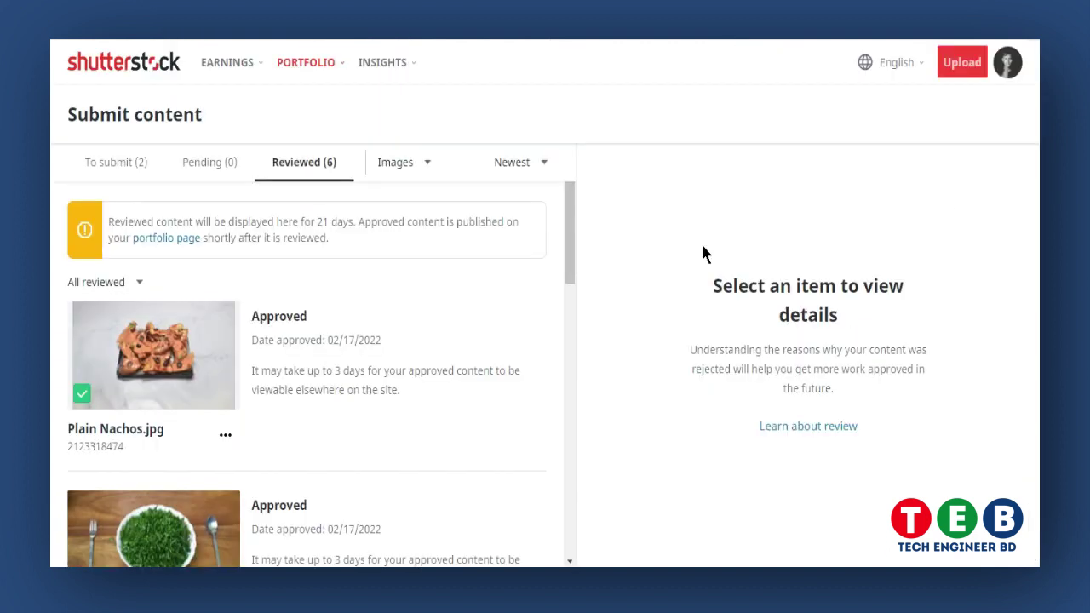